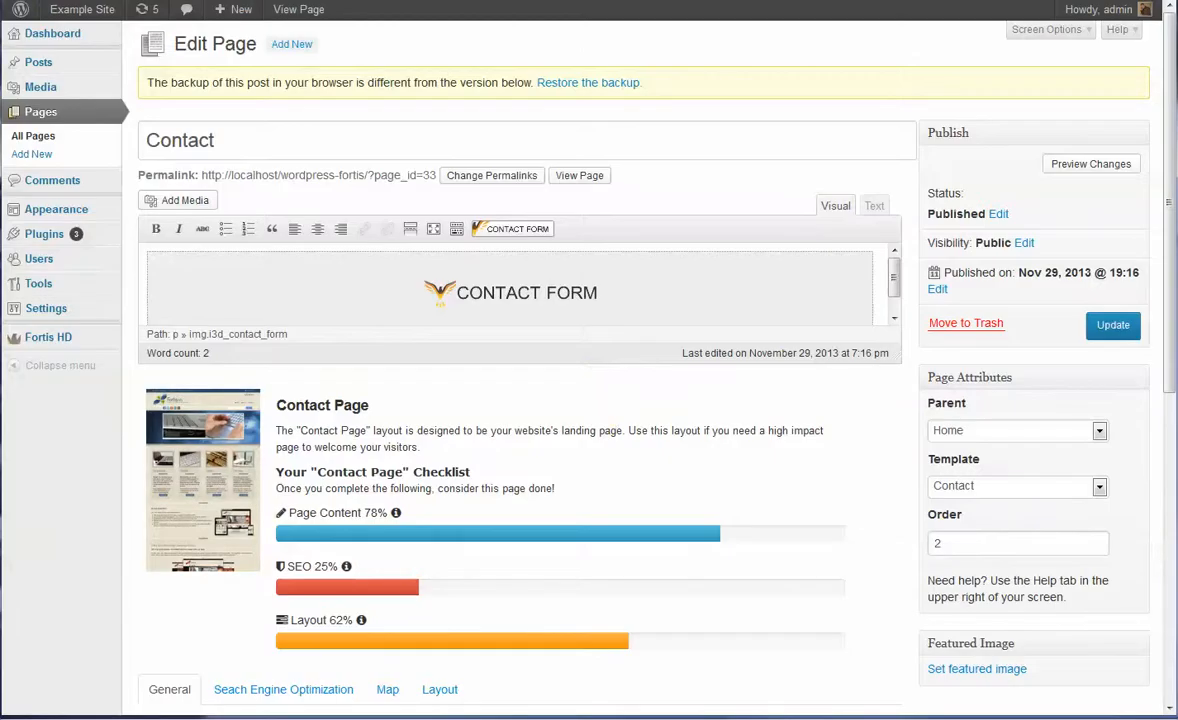
Step: Replace the contact form placeholder in the page content with the "We'd Love To Hear From You!" form
{"action": "left_click", "coordinate": [644, 316]}
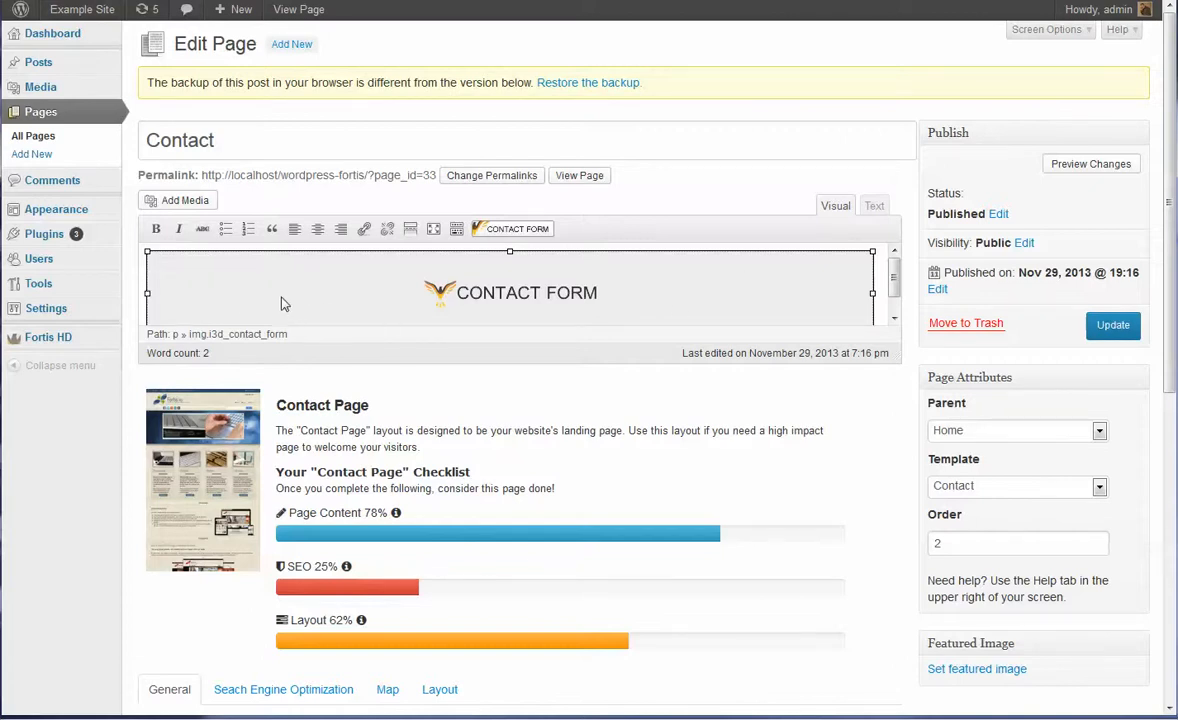
{"action": "left_click", "coordinate": [396, 316]}
{"action": "key", "text": "Delete"}
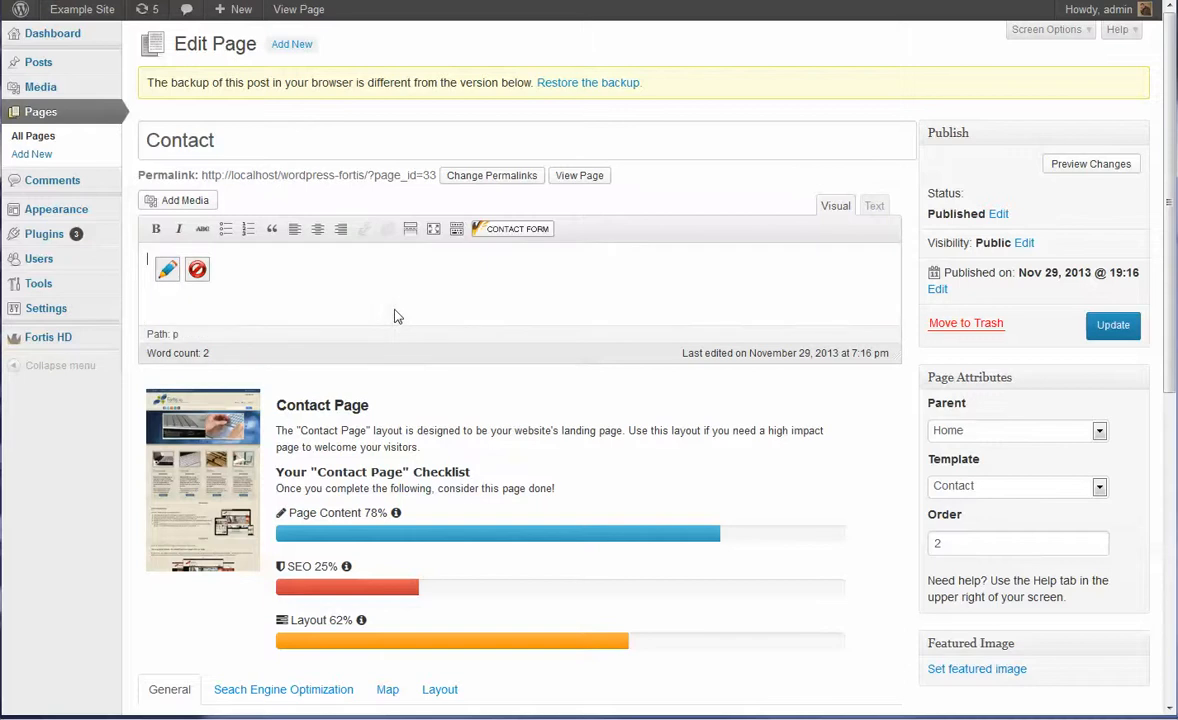
{"action": "left_click", "coordinate": [500, 230]}
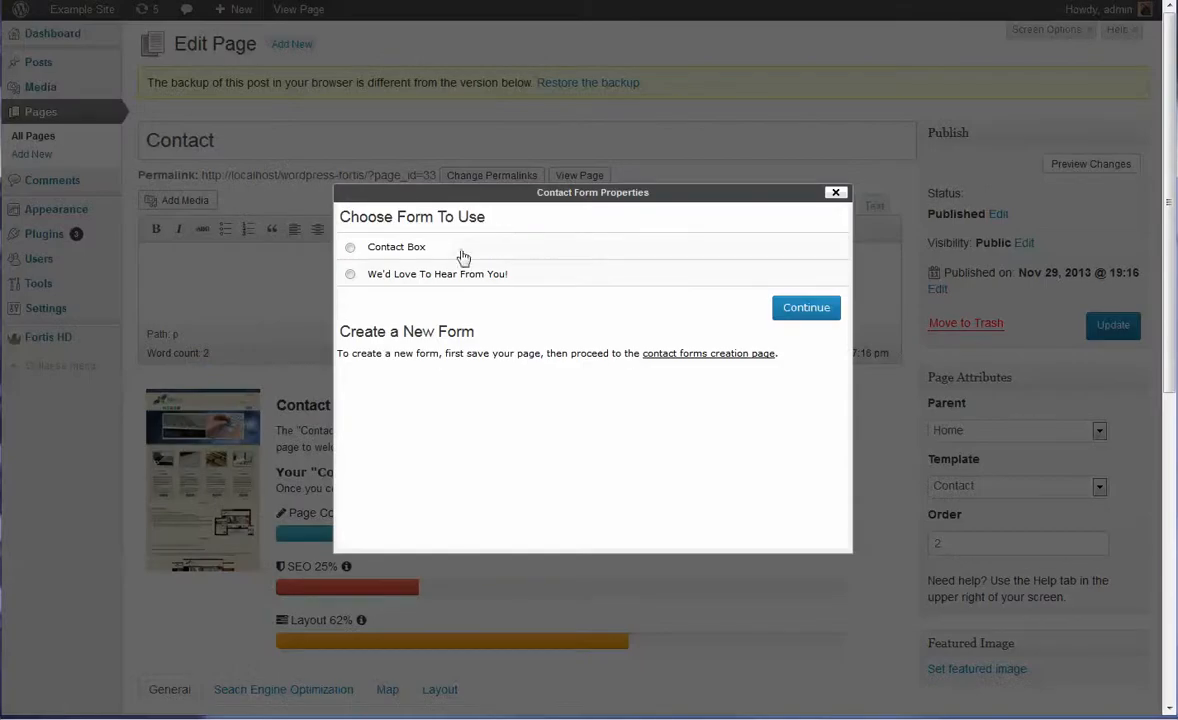
{"action": "left_click", "coordinate": [350, 274]}
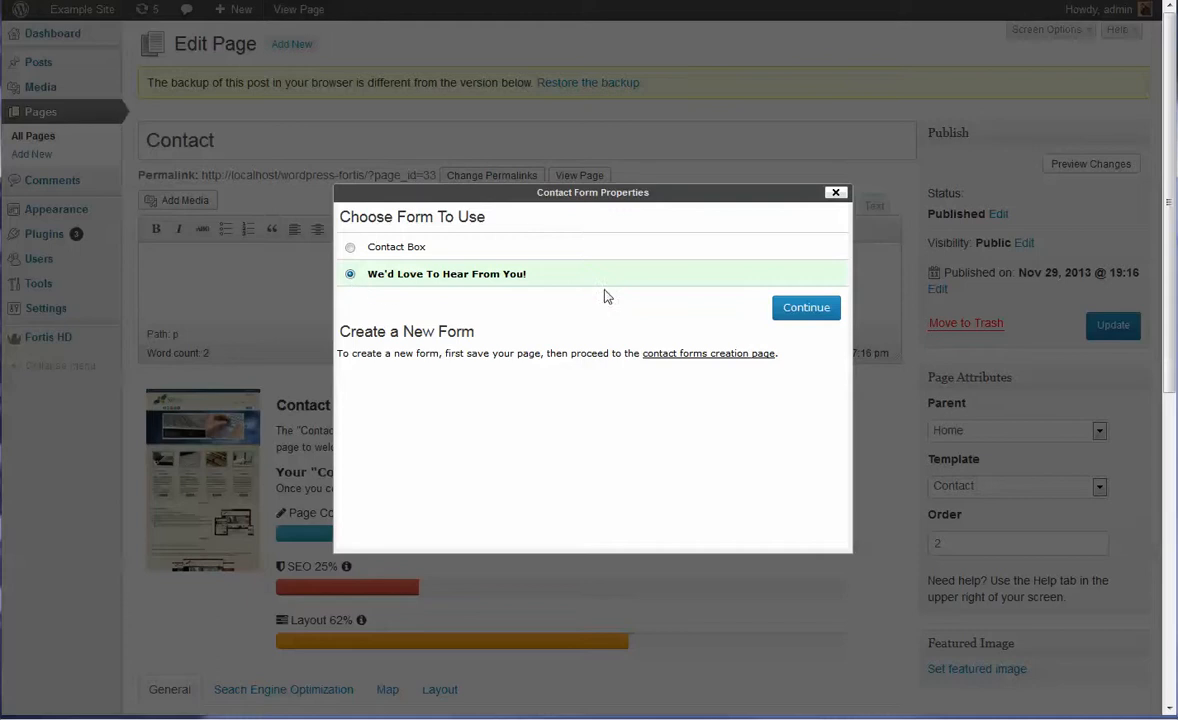
{"action": "left_click", "coordinate": [790, 313]}
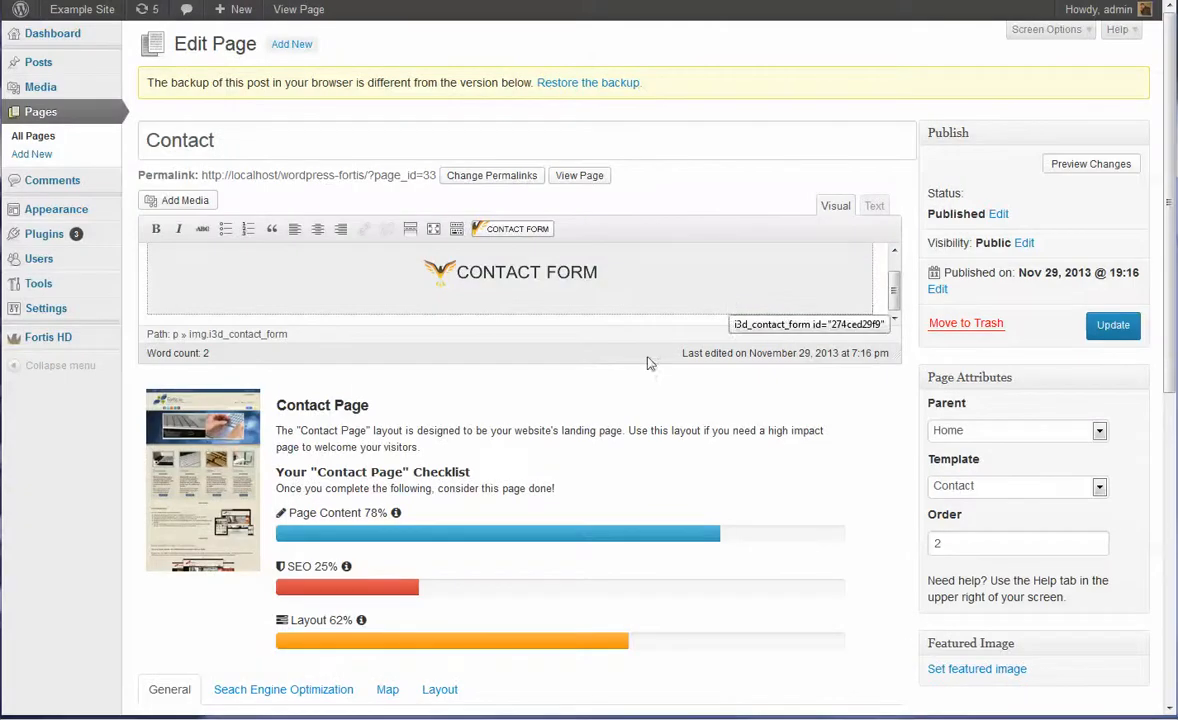
Step: Examine the page's search engine optimization fields and its general navigation and branding settings
{"action": "scroll", "coordinate": [507, 489], "scroll_direction": "down", "scroll_amount": 2}
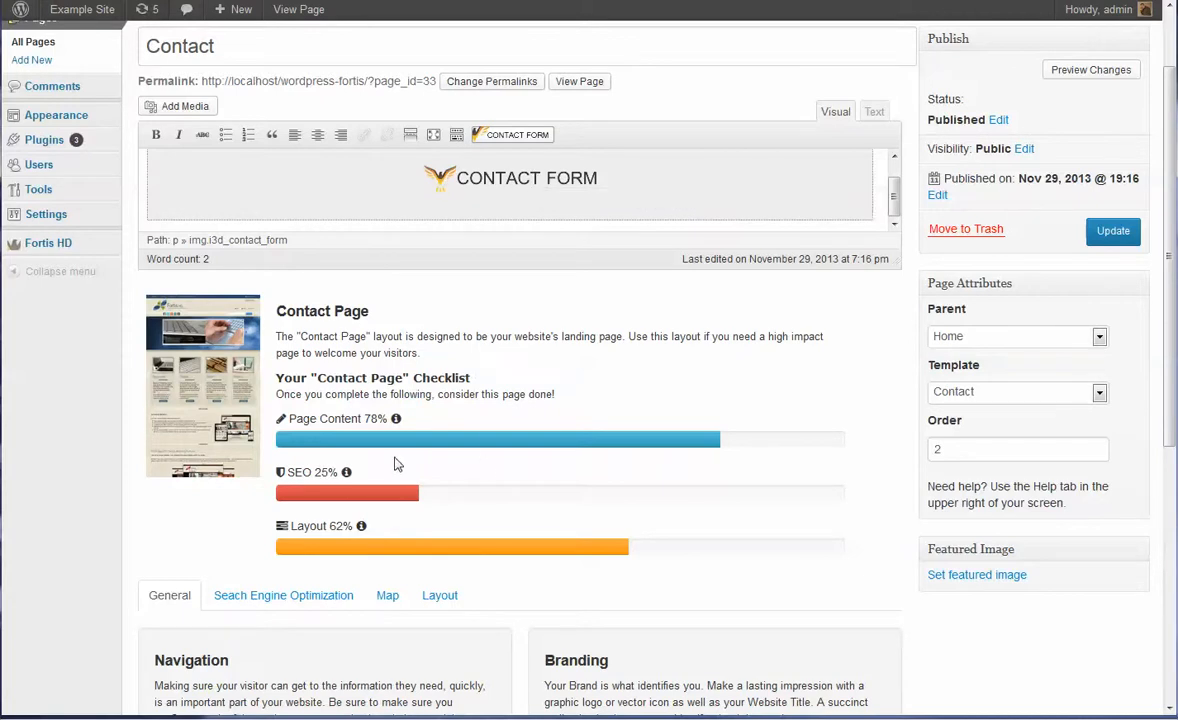
{"action": "scroll", "coordinate": [395, 459], "scroll_direction": "down", "scroll_amount": 1}
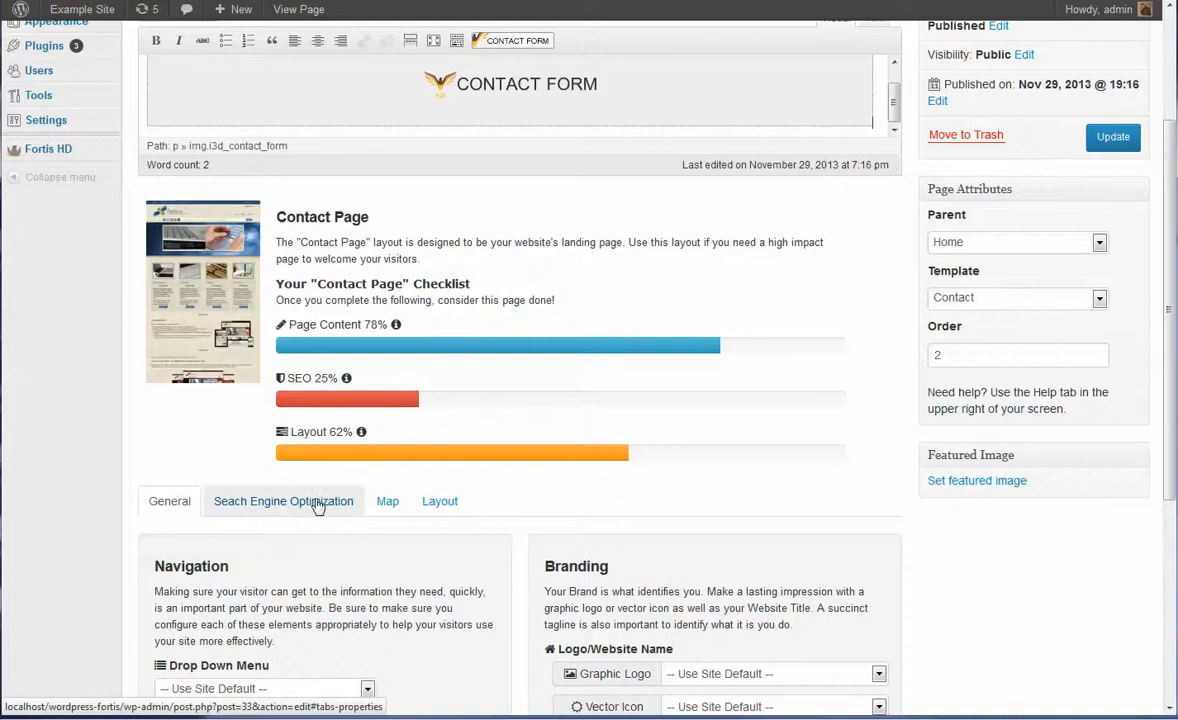
{"action": "scroll", "coordinate": [300, 500], "scroll_direction": "down", "scroll_amount": 1}
{"action": "left_click", "coordinate": [290, 410]}
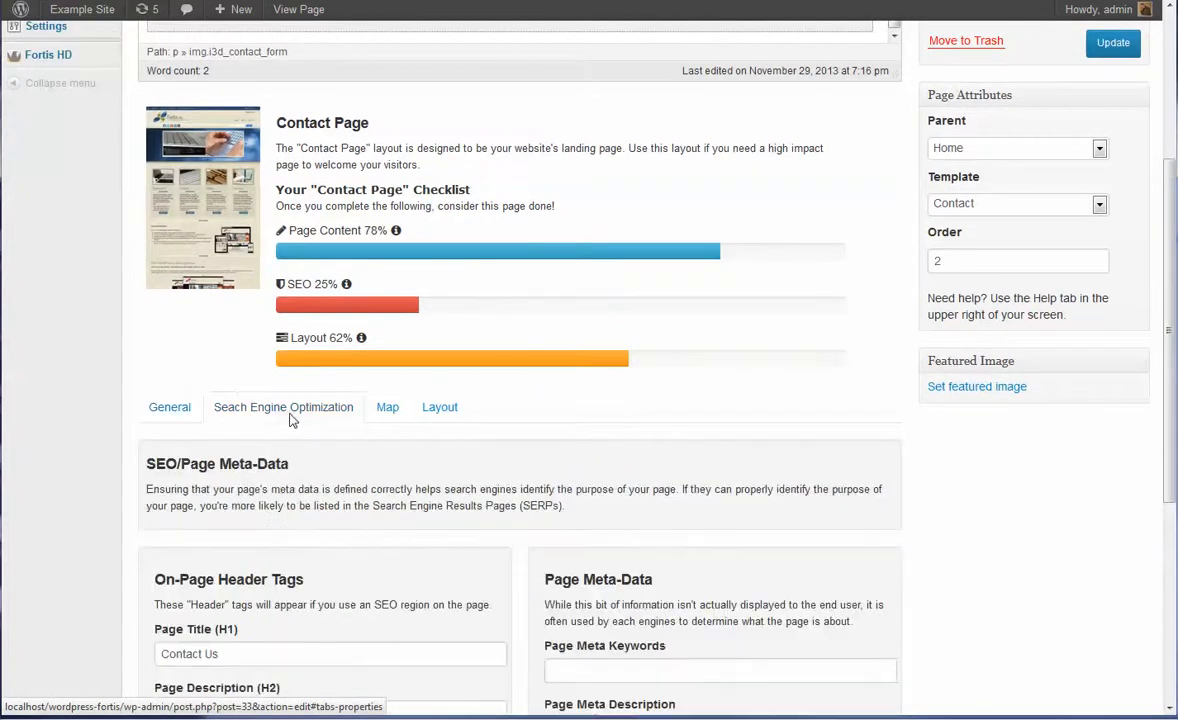
{"action": "scroll", "coordinate": [270, 649], "scroll_direction": "down", "scroll_amount": 1}
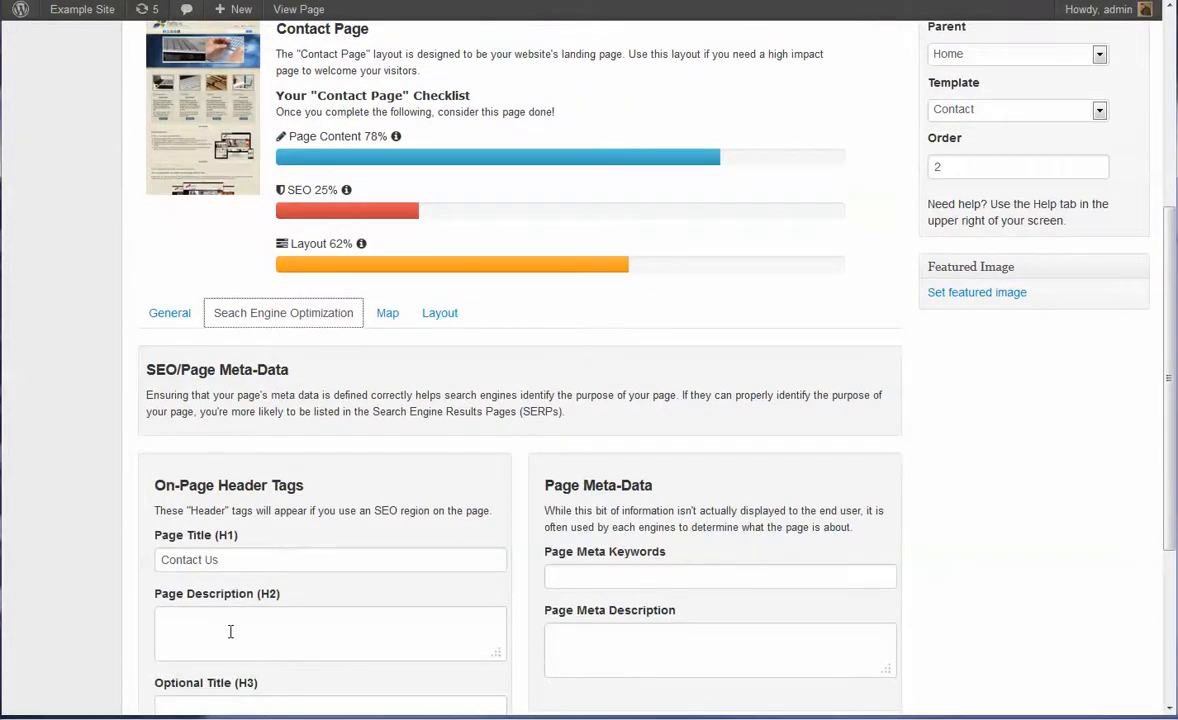
{"action": "left_click", "coordinate": [171, 315]}
{"action": "scroll", "coordinate": [155, 550], "scroll_direction": "down", "scroll_amount": 1}
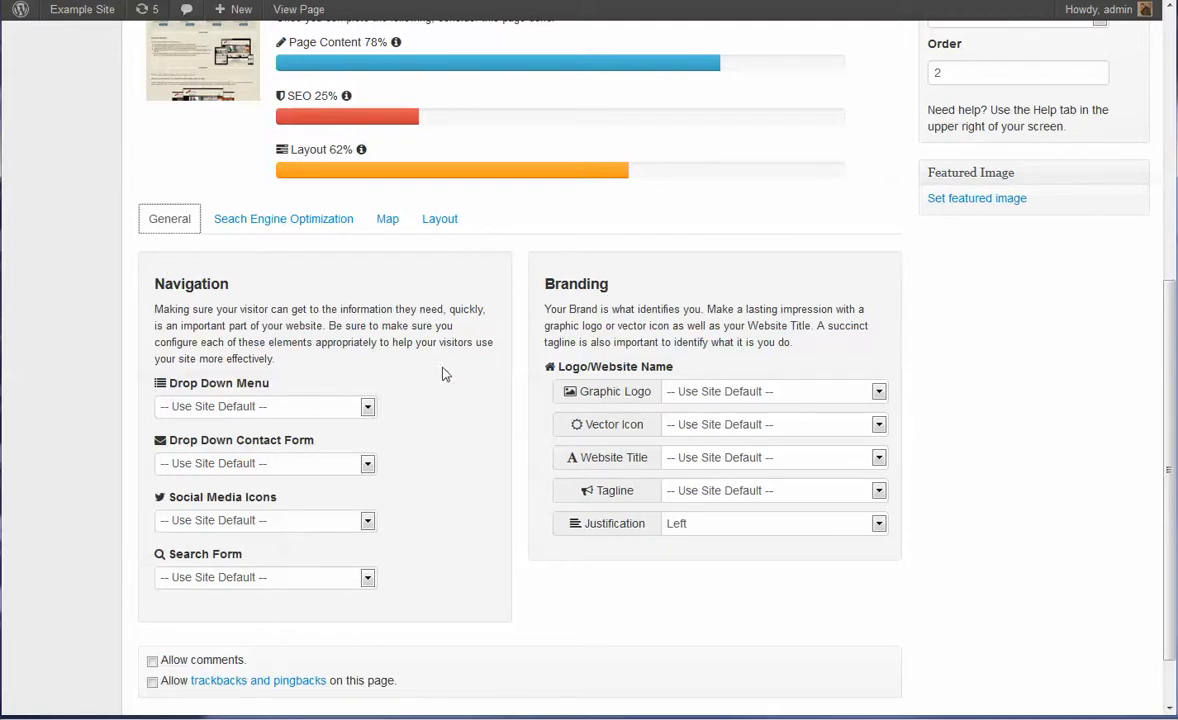
Step: In the page layout, set the Main region to 2 columns and widen the Content Region column to a 9|3 split
{"action": "left_click", "coordinate": [442, 217]}
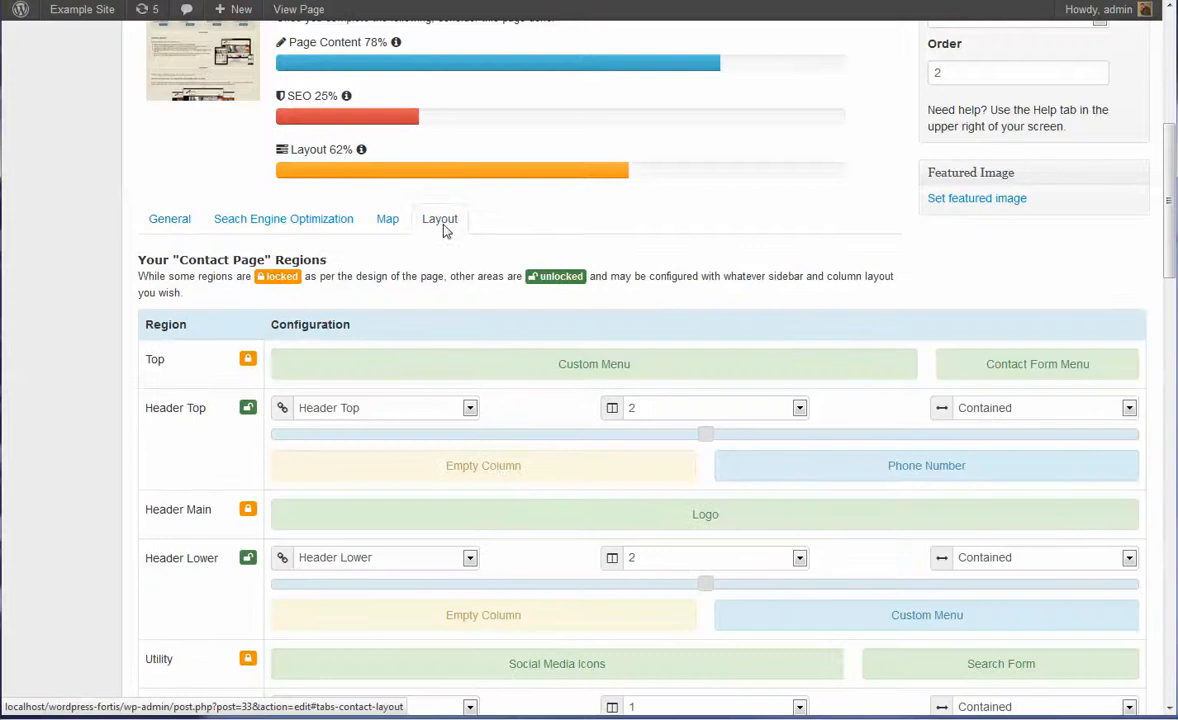
{"action": "scroll", "coordinate": [596, 581], "scroll_direction": "down", "scroll_amount": 1}
{"action": "scroll", "coordinate": [596, 581], "scroll_direction": "down", "scroll_amount": 3}
{"action": "scroll", "coordinate": [468, 618], "scroll_direction": "down", "scroll_amount": 2}
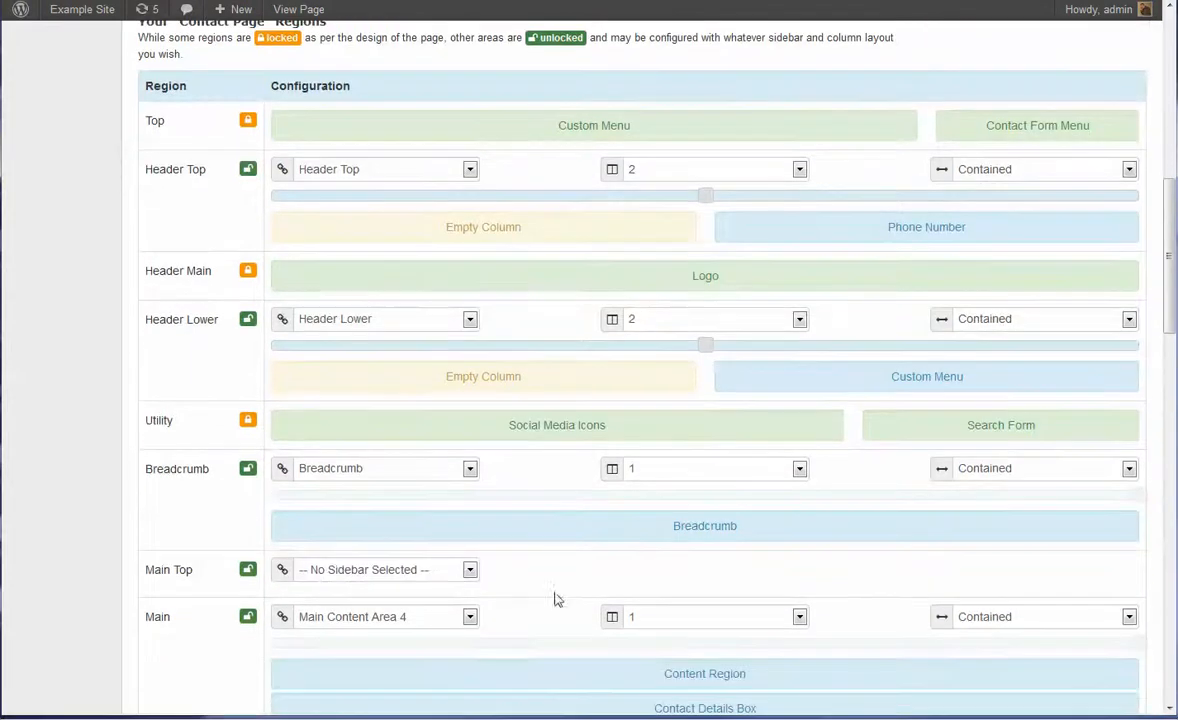
{"action": "scroll", "coordinate": [483, 628], "scroll_direction": "down", "scroll_amount": 2}
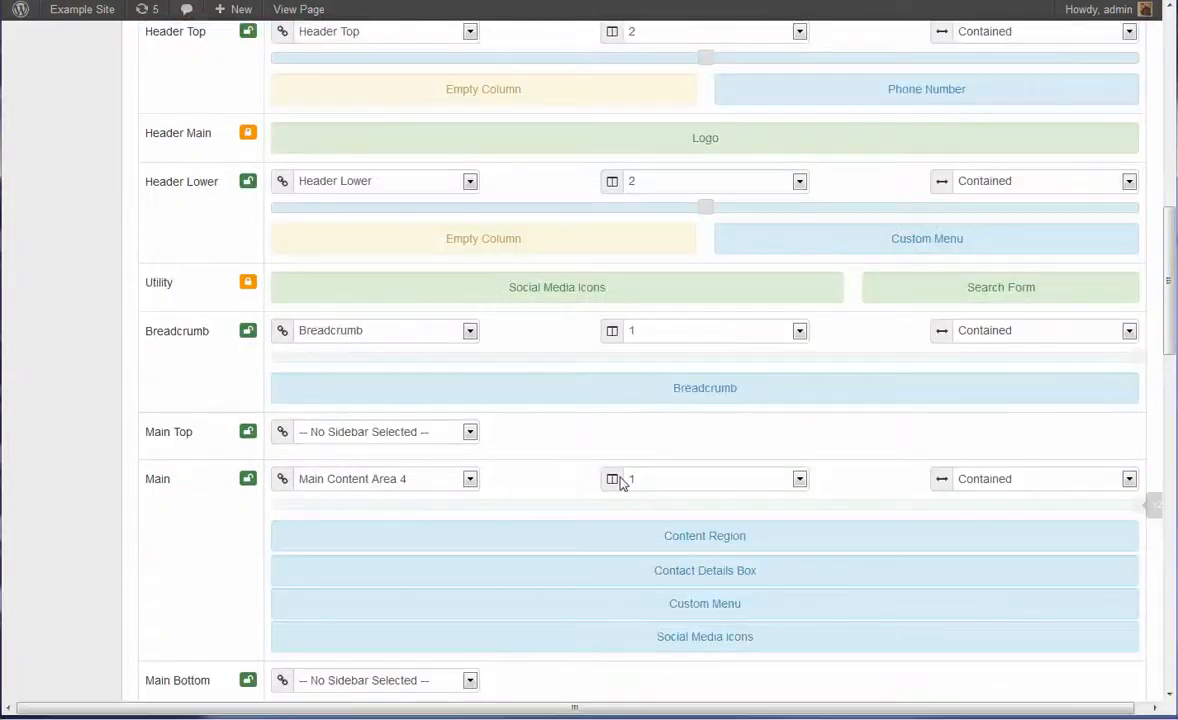
{"action": "left_click", "coordinate": [665, 487]}
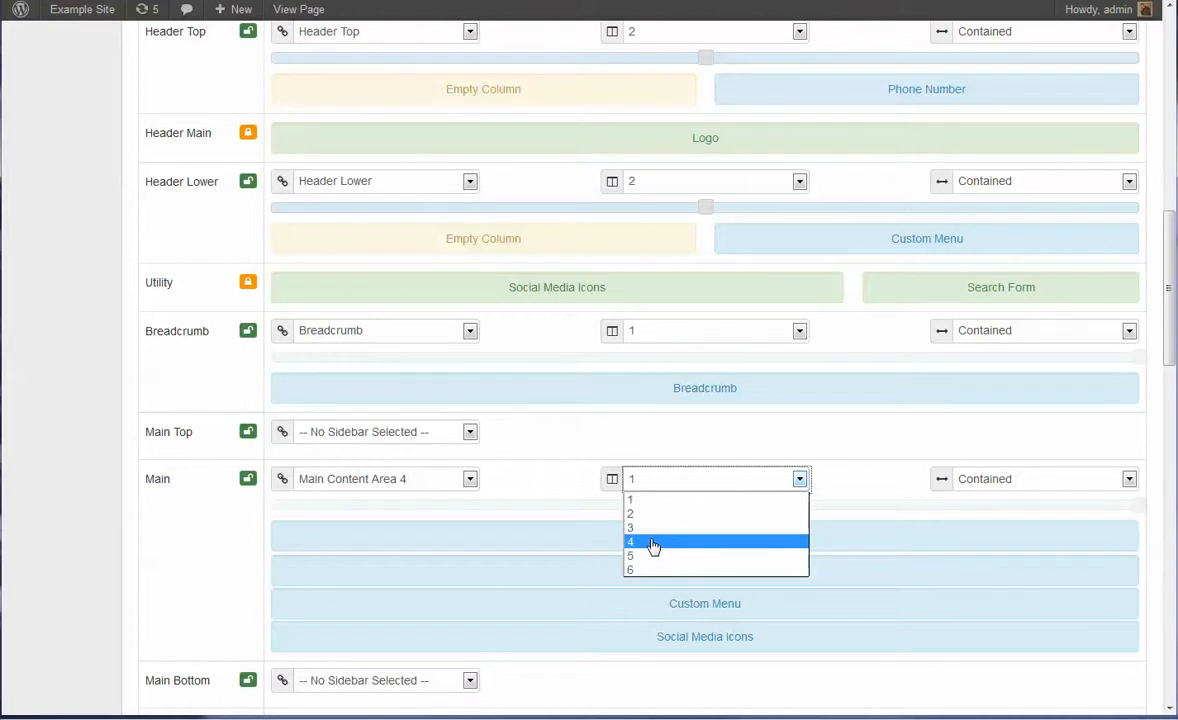
{"action": "left_click", "coordinate": [656, 516]}
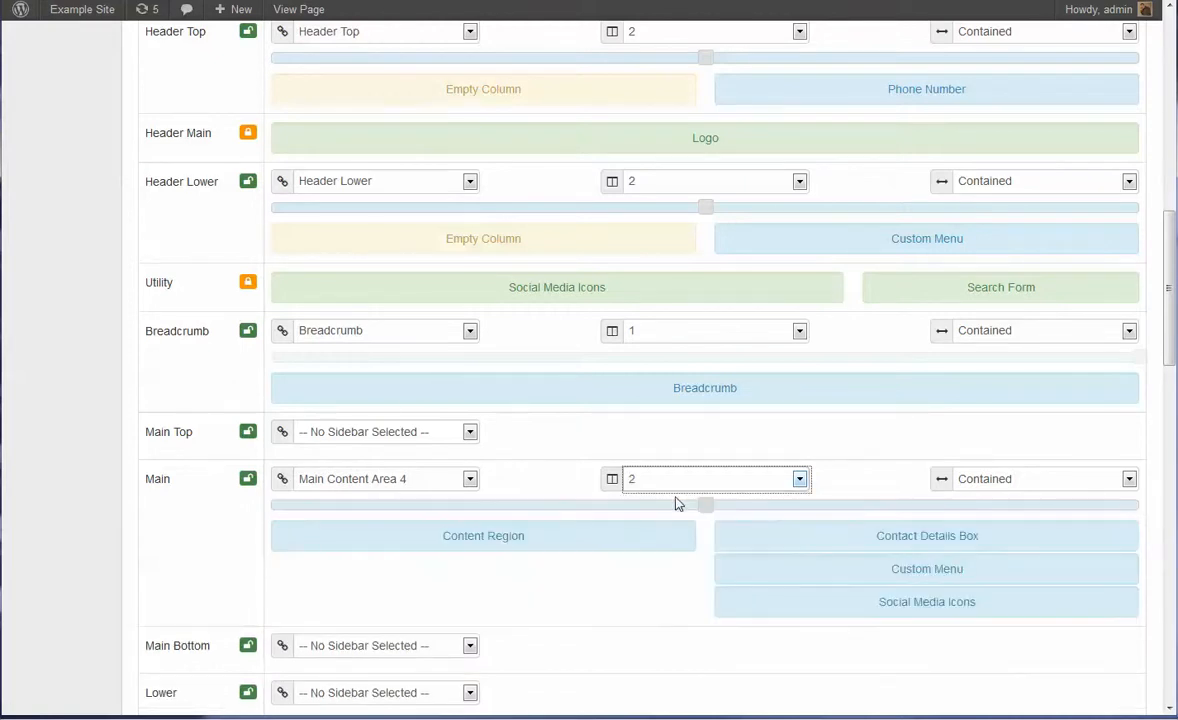
{"action": "left_click_drag", "start_coordinate": [803, 519], "coordinate": [908, 513]}
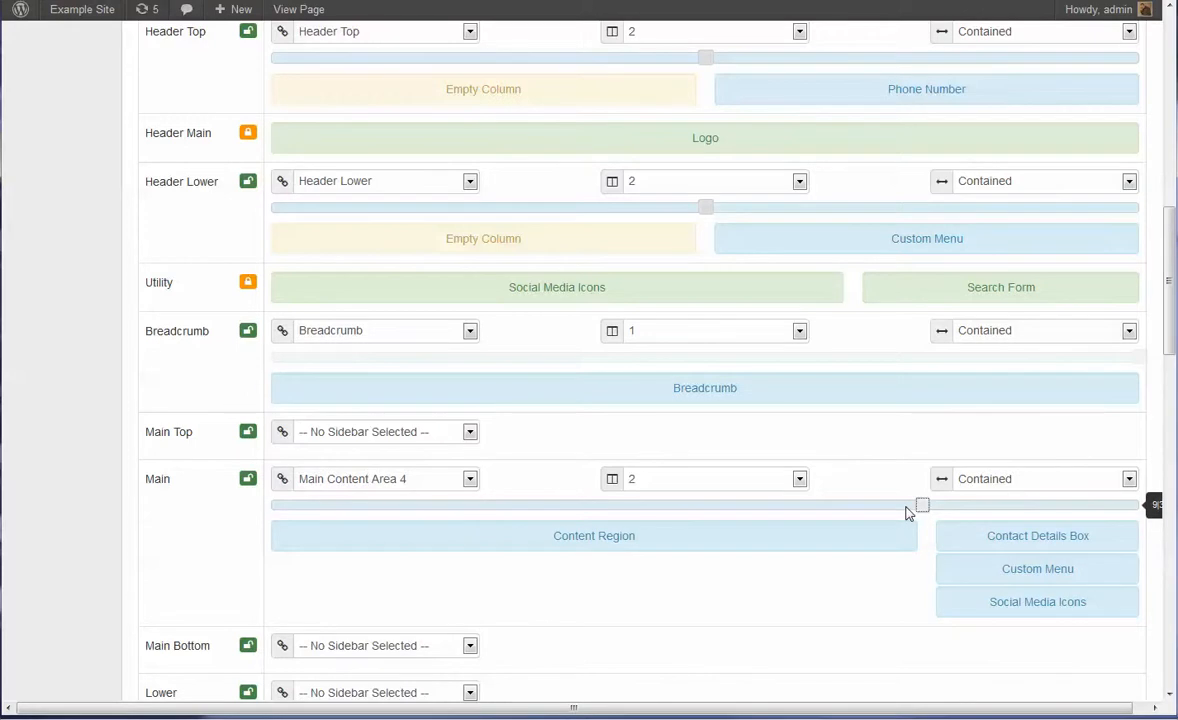
Step: Open the Contact page's map settings
{"action": "scroll", "coordinate": [298, 592], "scroll_direction": "up", "scroll_amount": 1}
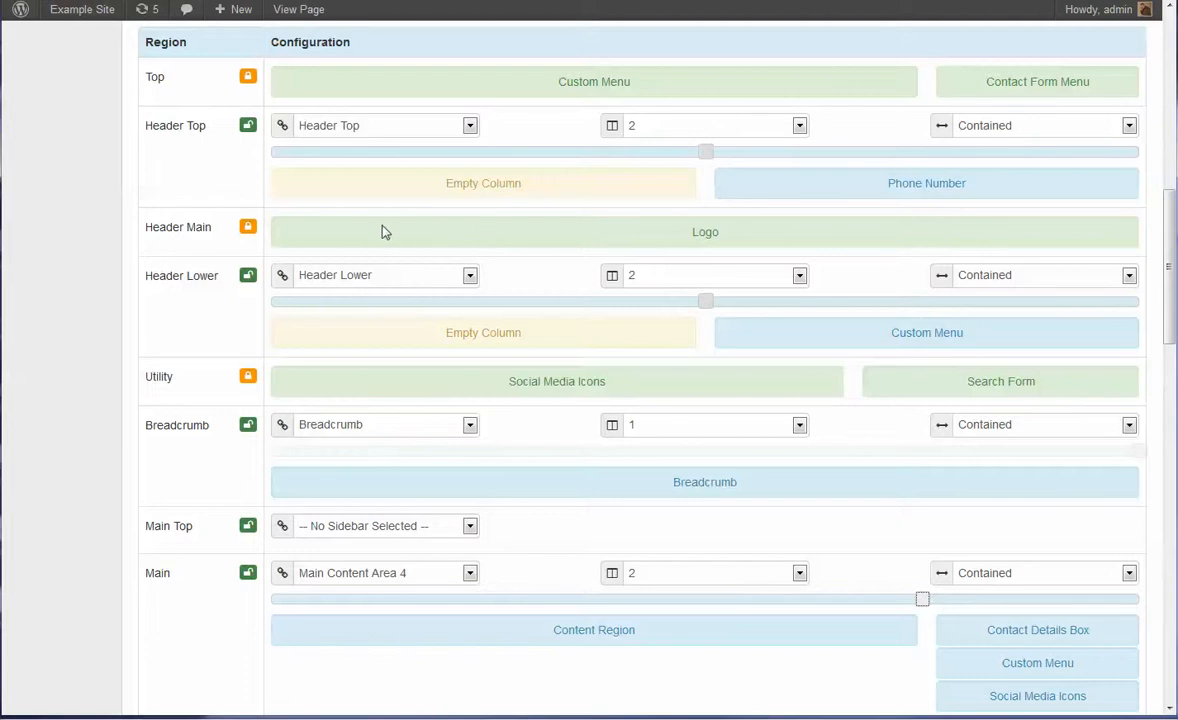
{"action": "scroll", "coordinate": [232, 156], "scroll_direction": "up", "scroll_amount": 2}
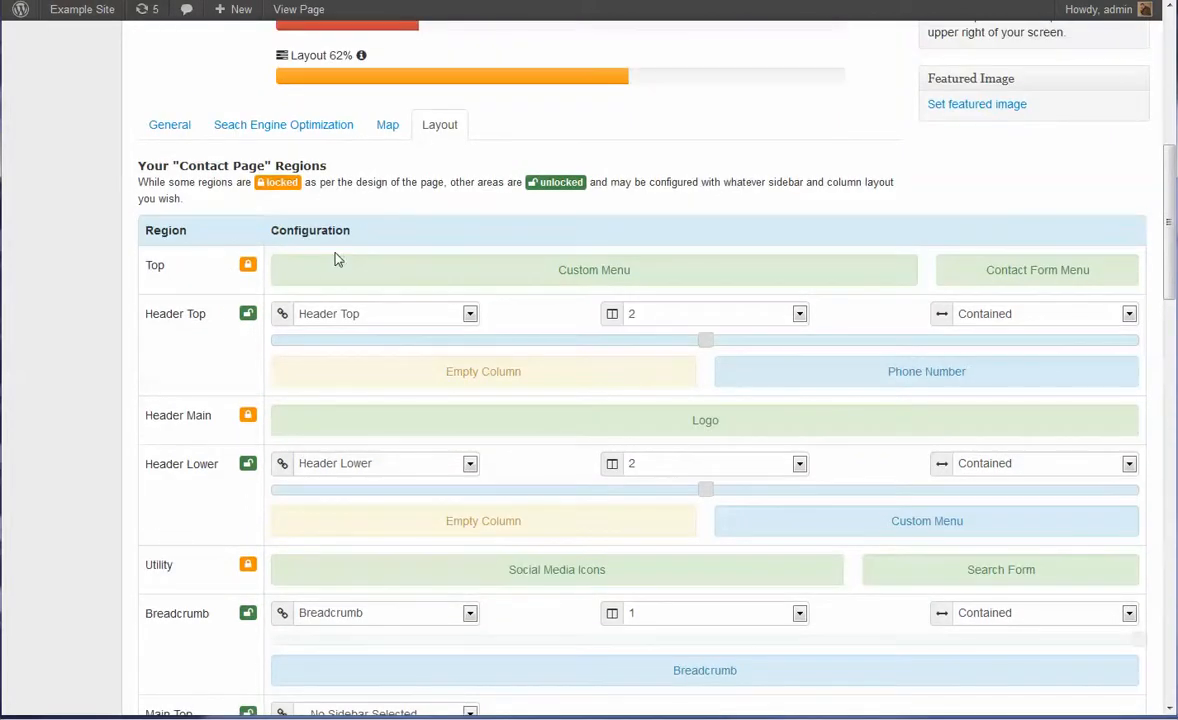
{"action": "left_click", "coordinate": [388, 128]}
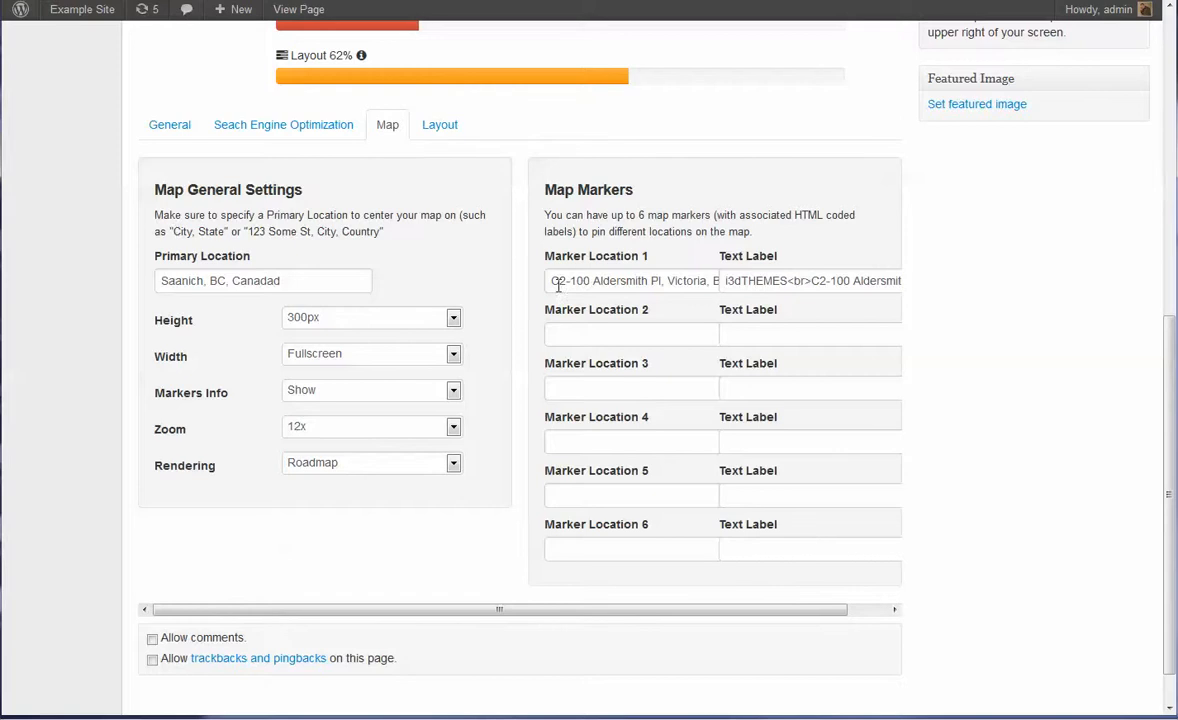
{"action": "left_click", "coordinate": [1100, 638]}
Step: Try a map height of 100px and restore it to 300px
{"action": "left_click", "coordinate": [321, 322]}
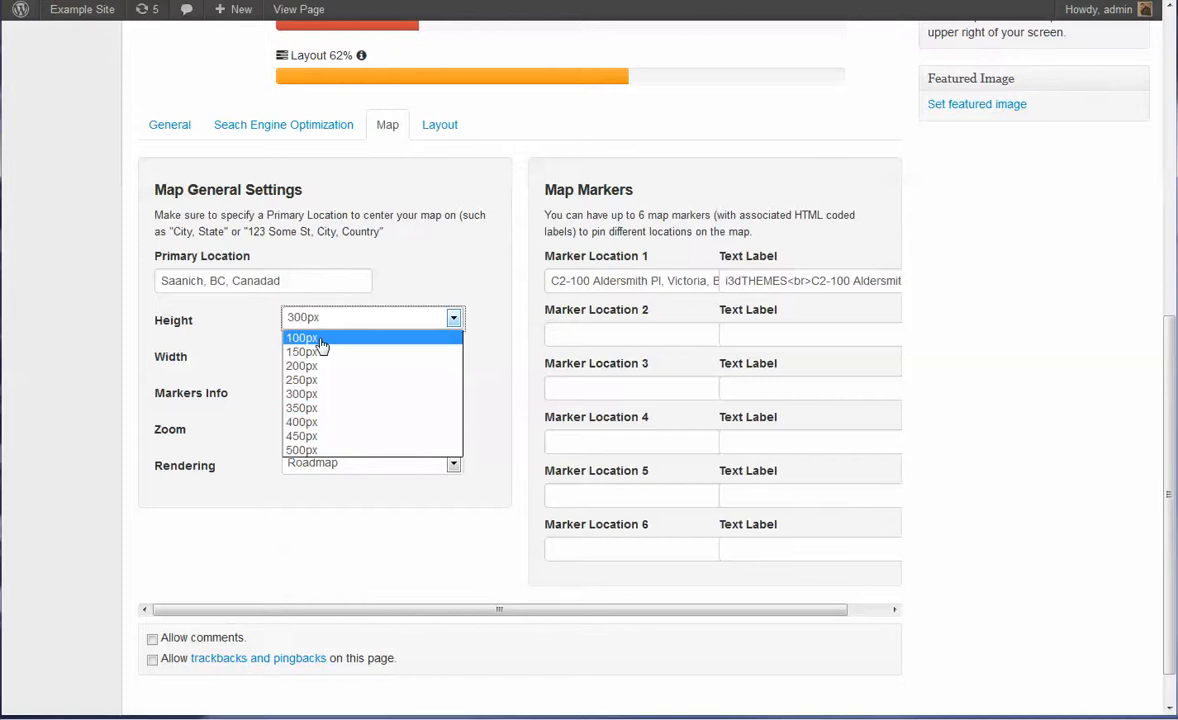
{"action": "left_click", "coordinate": [316, 338]}
{"action": "left_click", "coordinate": [327, 318]}
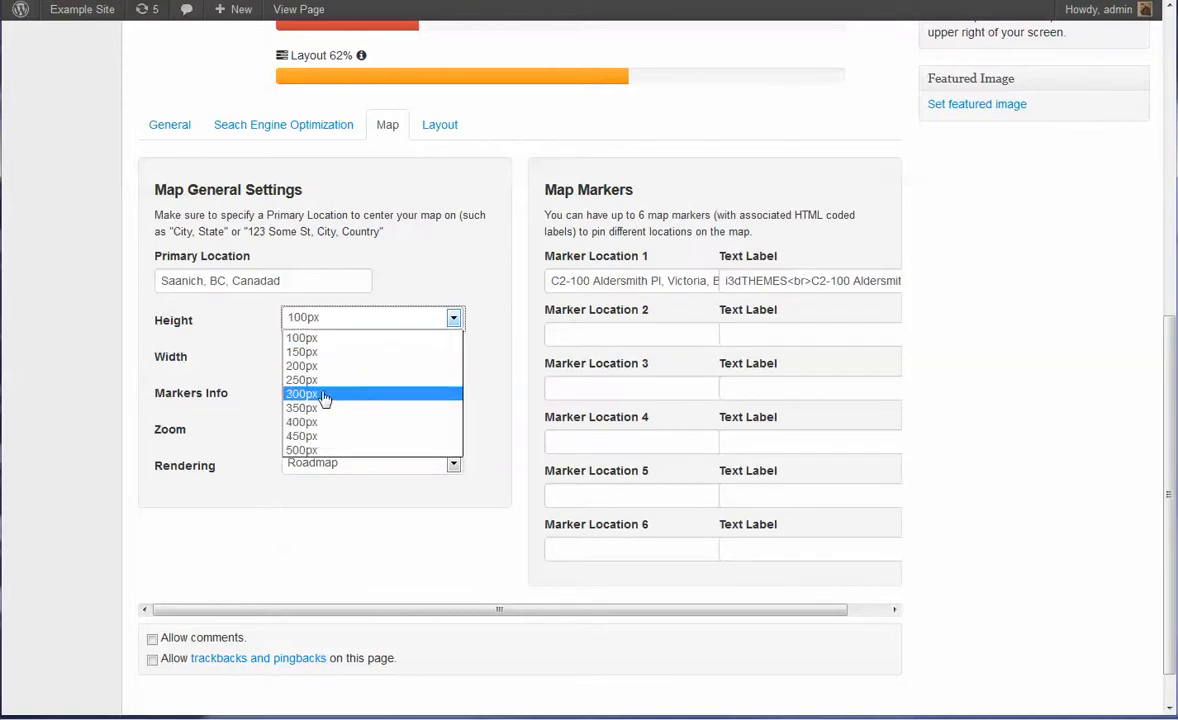
{"action": "left_click", "coordinate": [324, 396]}
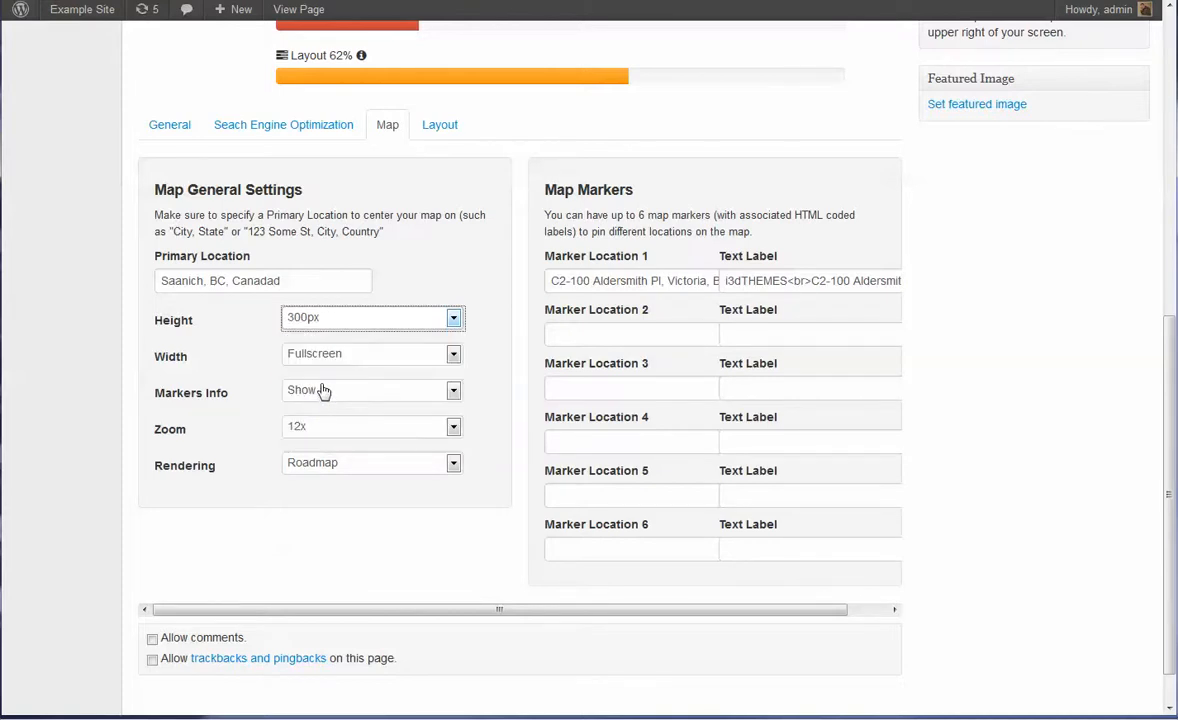
Step: Examine the available options for the map's width, zoom and rendering
{"action": "left_click", "coordinate": [337, 363]}
{"action": "left_click", "coordinate": [337, 363]}
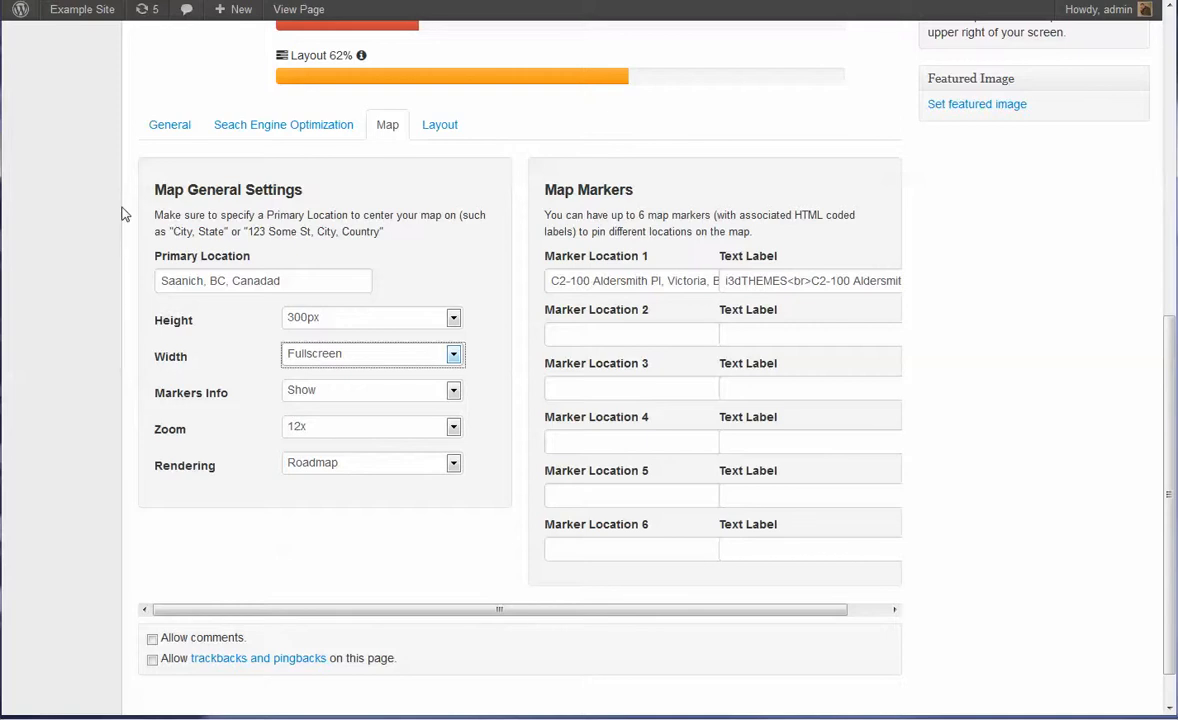
{"action": "left_click", "coordinate": [336, 430]}
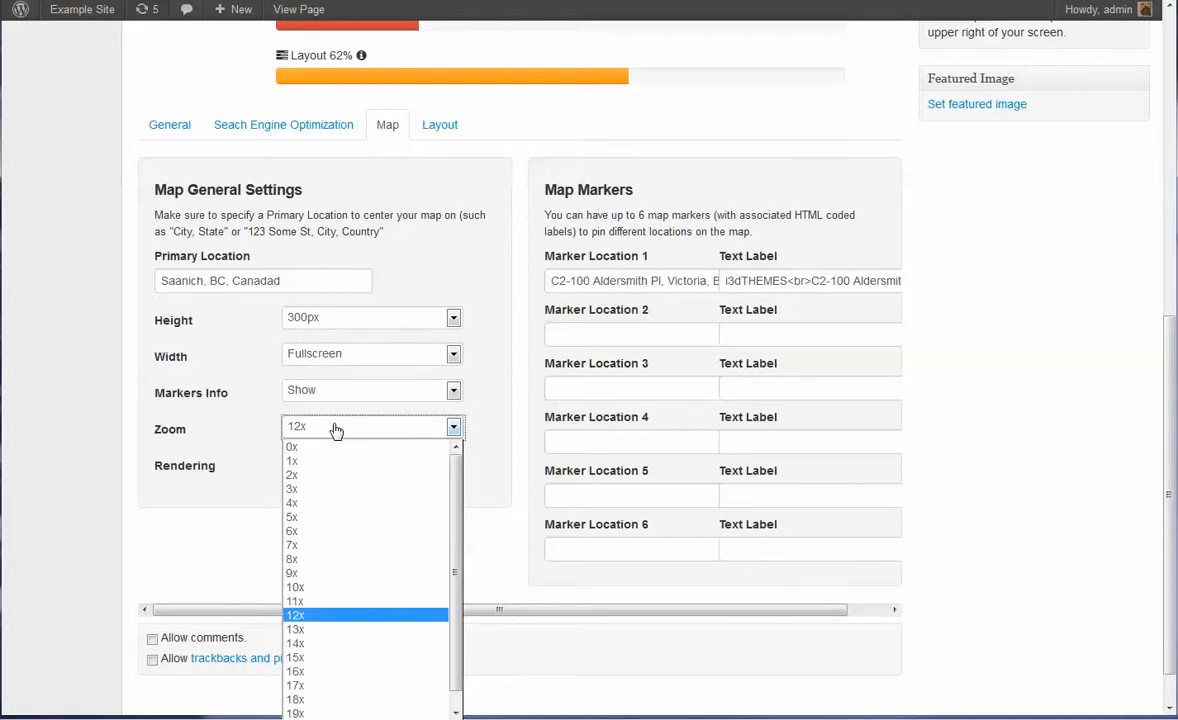
{"action": "left_click", "coordinate": [336, 430]}
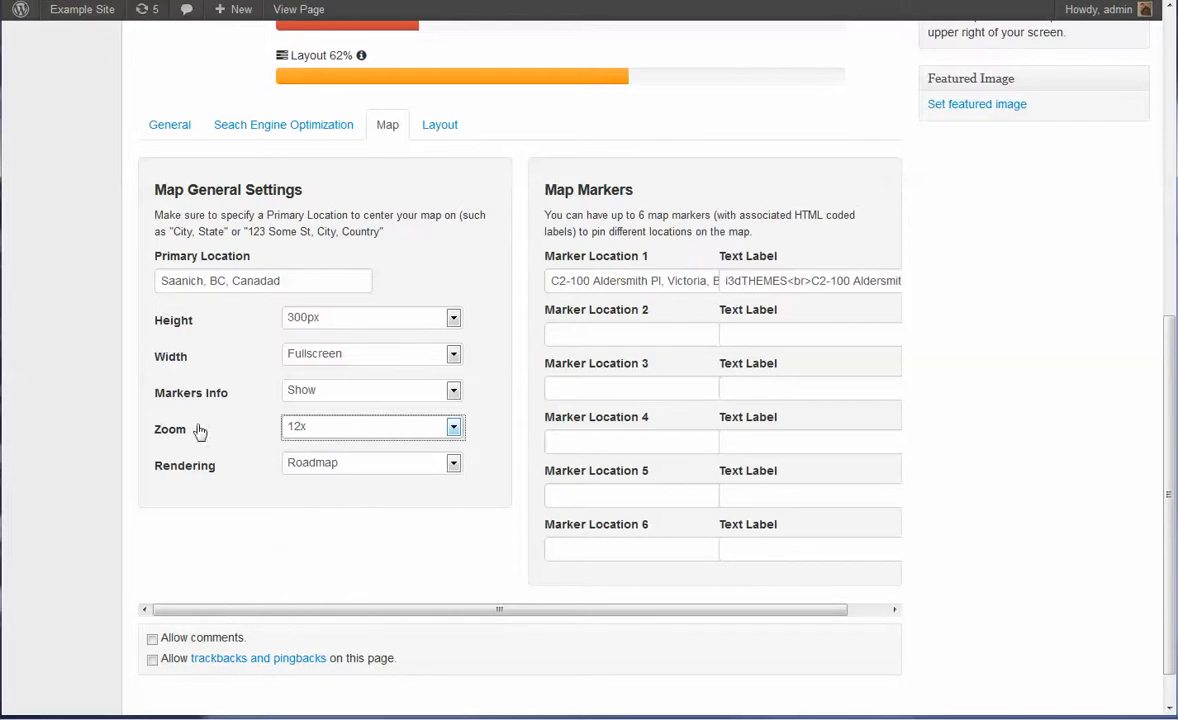
{"action": "left_click", "coordinate": [379, 467]}
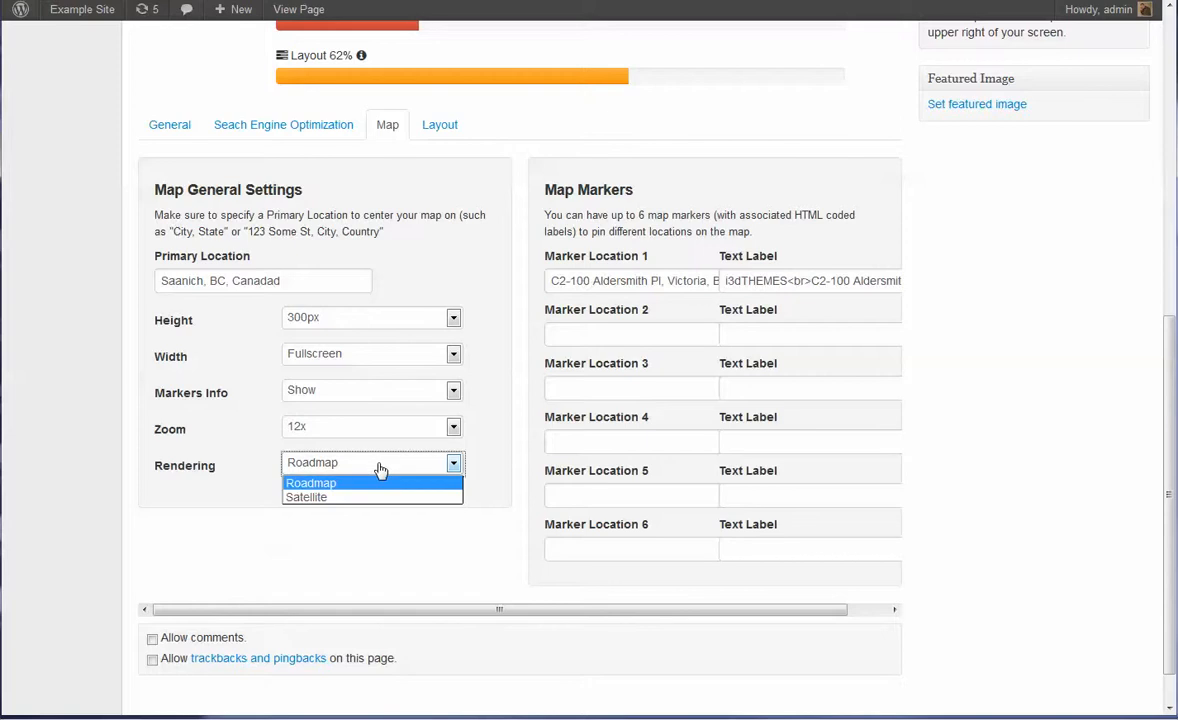
{"action": "left_click", "coordinate": [379, 467]}
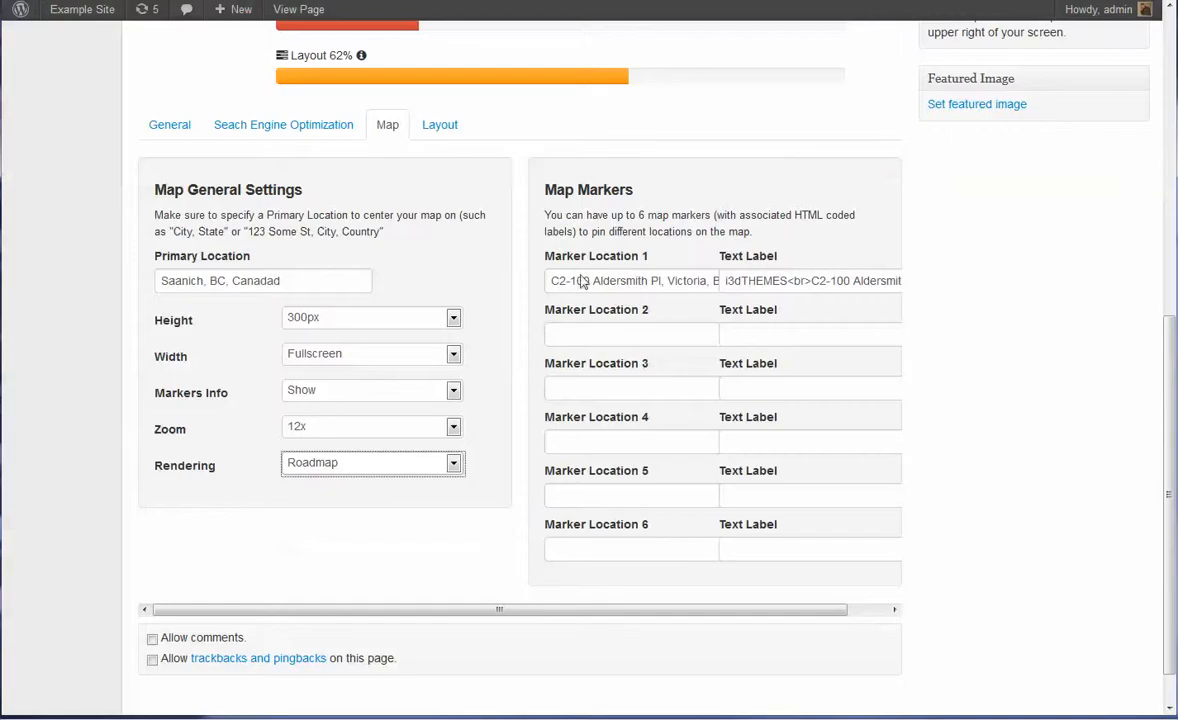
Step: Examine the first map marker's text label with its <br> line breaks and the empty second marker location
{"action": "left_click_drag", "start_coordinate": [789, 282], "coordinate": [812, 282]}
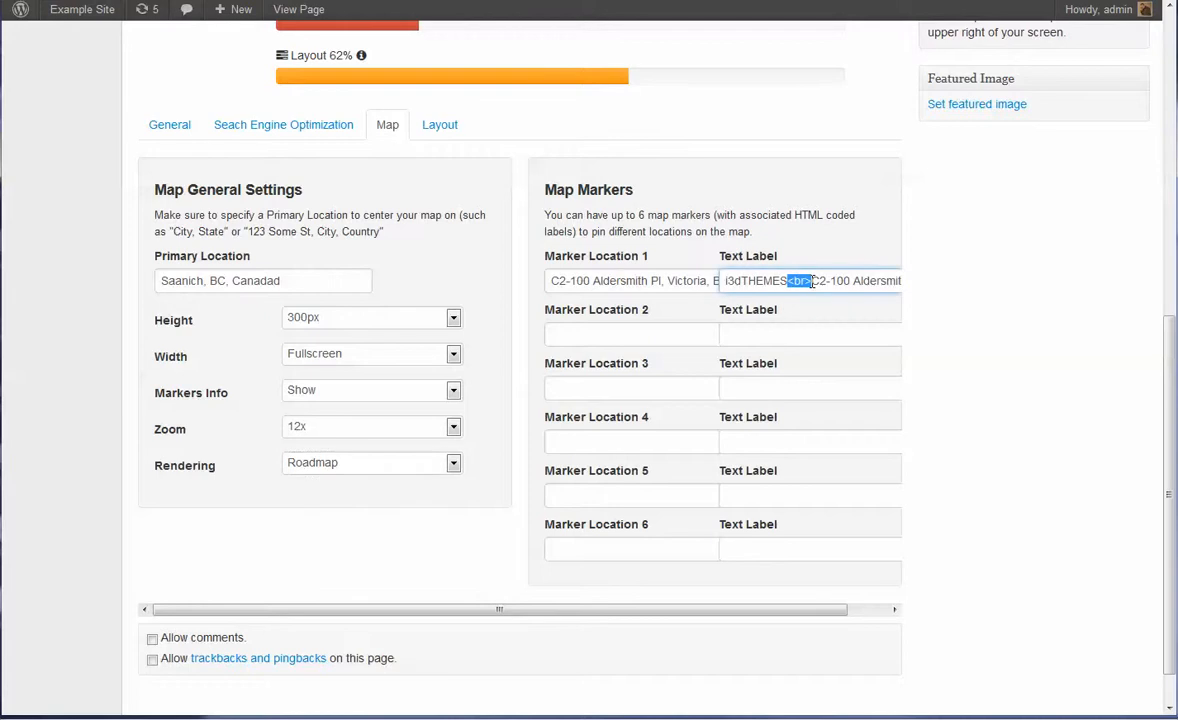
{"action": "left_click", "coordinate": [812, 281]}
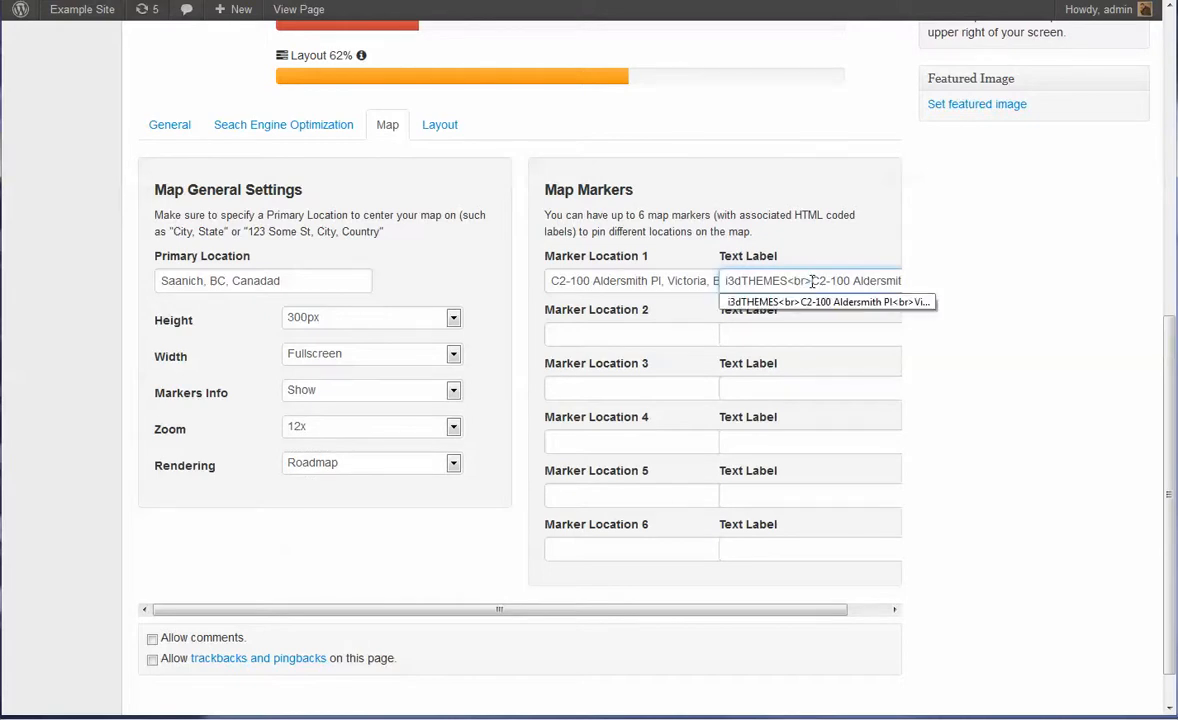
{"action": "mouse_move", "coordinate": [726, 281]}
{"action": "left_mouse_down"}
{"action": "mouse_move", "coordinate": [939, 279]}
{"action": "mouse_move", "coordinate": [757, 280]}
{"action": "mouse_move", "coordinate": [787, 280]}
{"action": "left_mouse_up"}
{"action": "left_click", "coordinate": [789, 281]}
{"action": "left_click", "coordinate": [786, 280]}
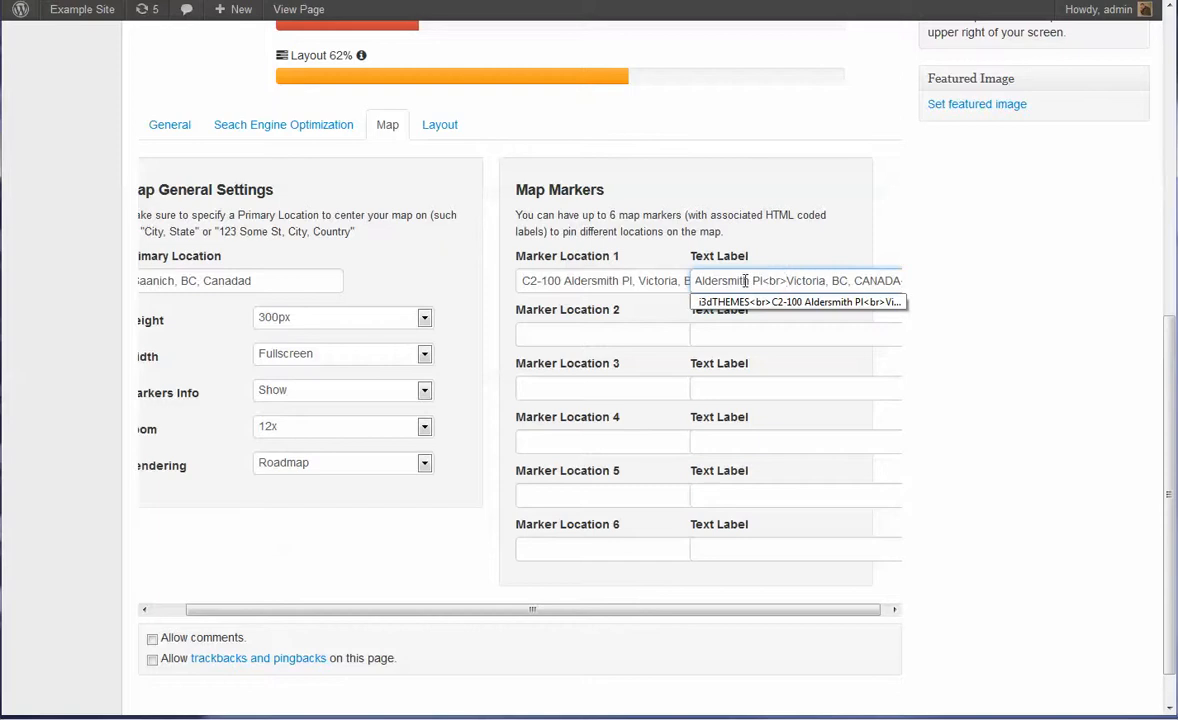
{"action": "left_click", "coordinate": [641, 333]}
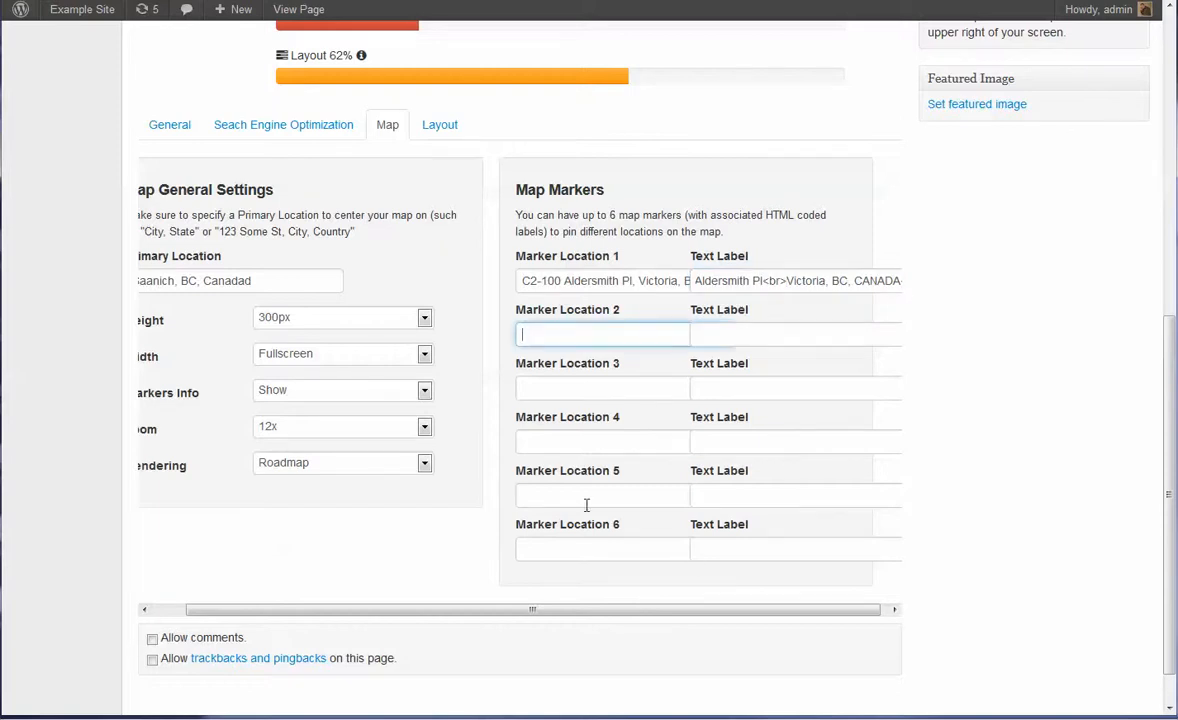
Step: Set the map height to 150px and update the Contact page
{"action": "scroll", "coordinate": [818, 328], "scroll_direction": "up", "scroll_amount": 8}
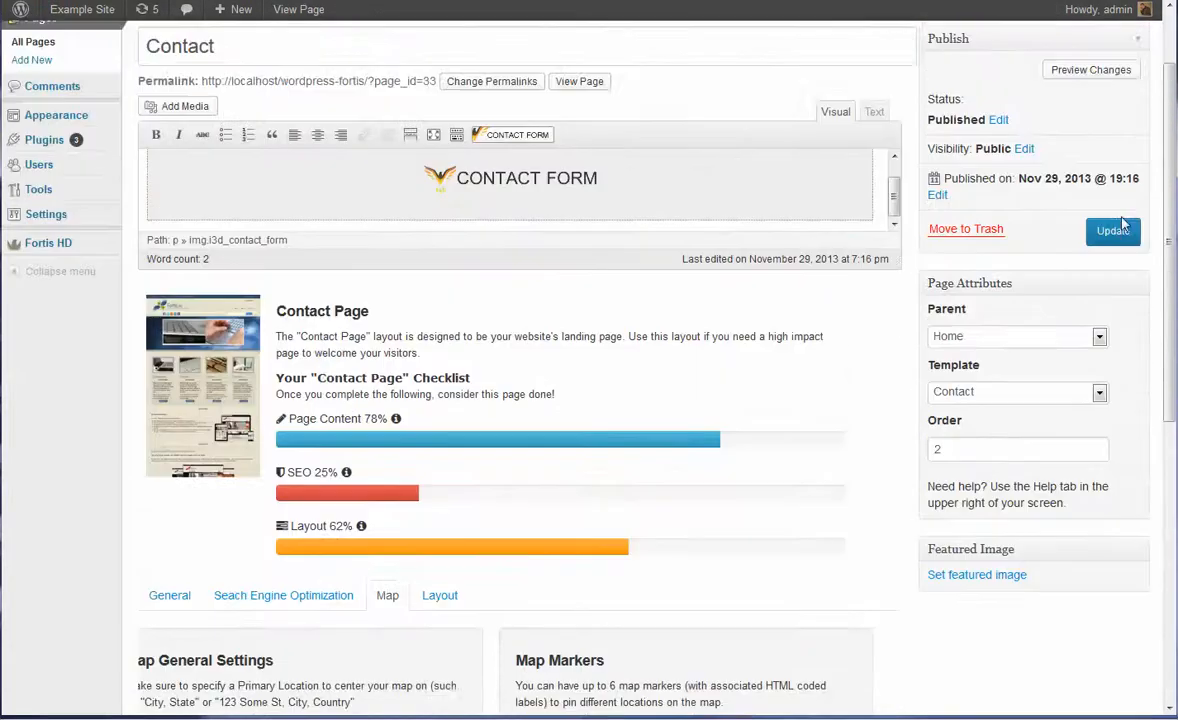
{"action": "scroll", "coordinate": [494, 494], "scroll_direction": "down", "scroll_amount": 5}
{"action": "left_click", "coordinate": [314, 512]}
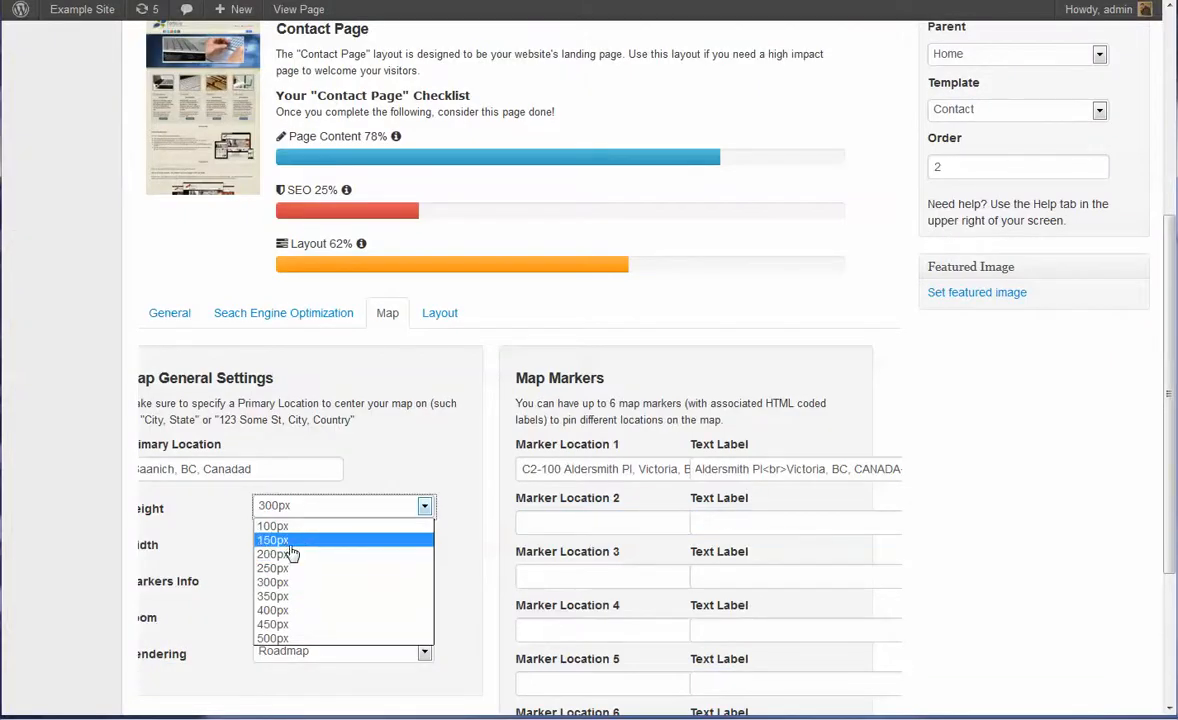
{"action": "left_click", "coordinate": [289, 542]}
{"action": "scroll", "coordinate": [919, 295], "scroll_direction": "up", "scroll_amount": 3}
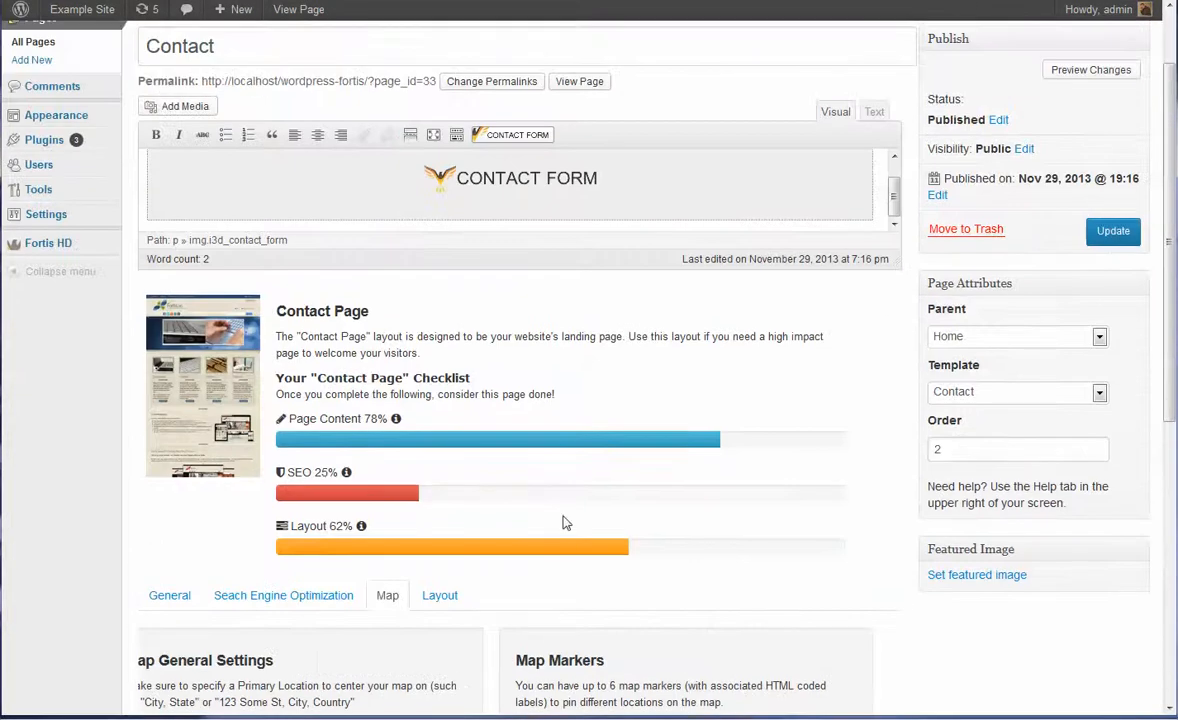
{"action": "scroll", "coordinate": [585, 551], "scroll_direction": "down", "scroll_amount": 4}
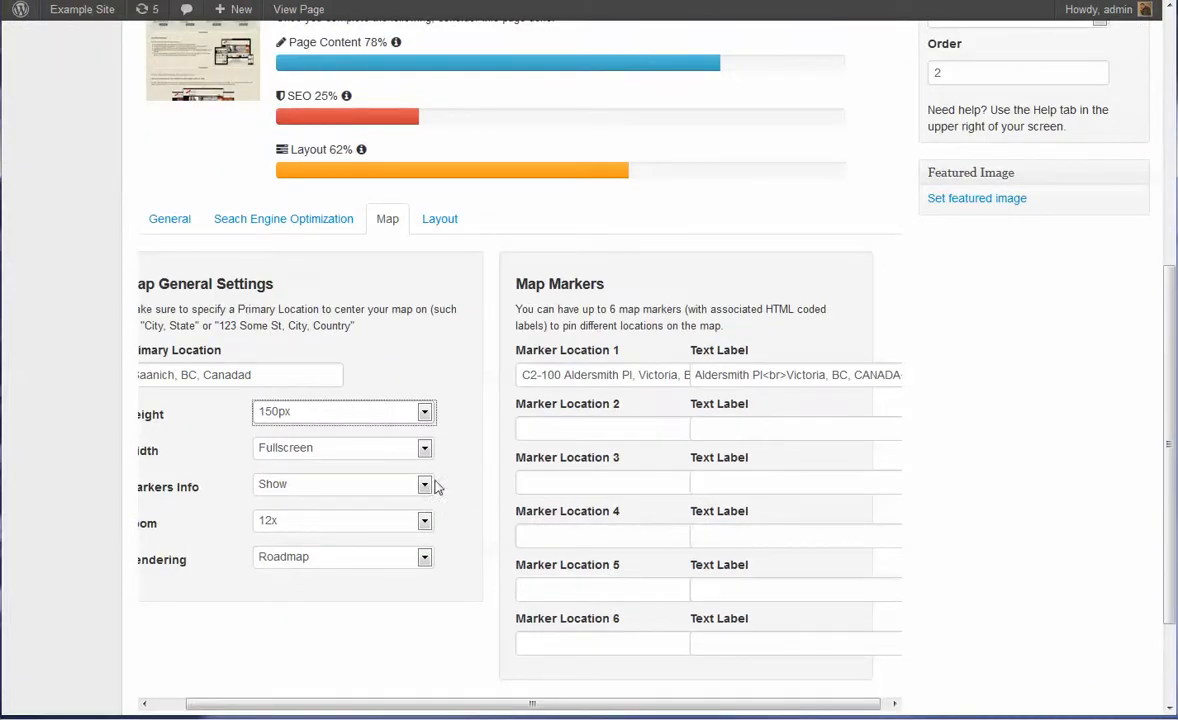
{"action": "scroll", "coordinate": [1012, 408], "scroll_direction": "up", "scroll_amount": 4}
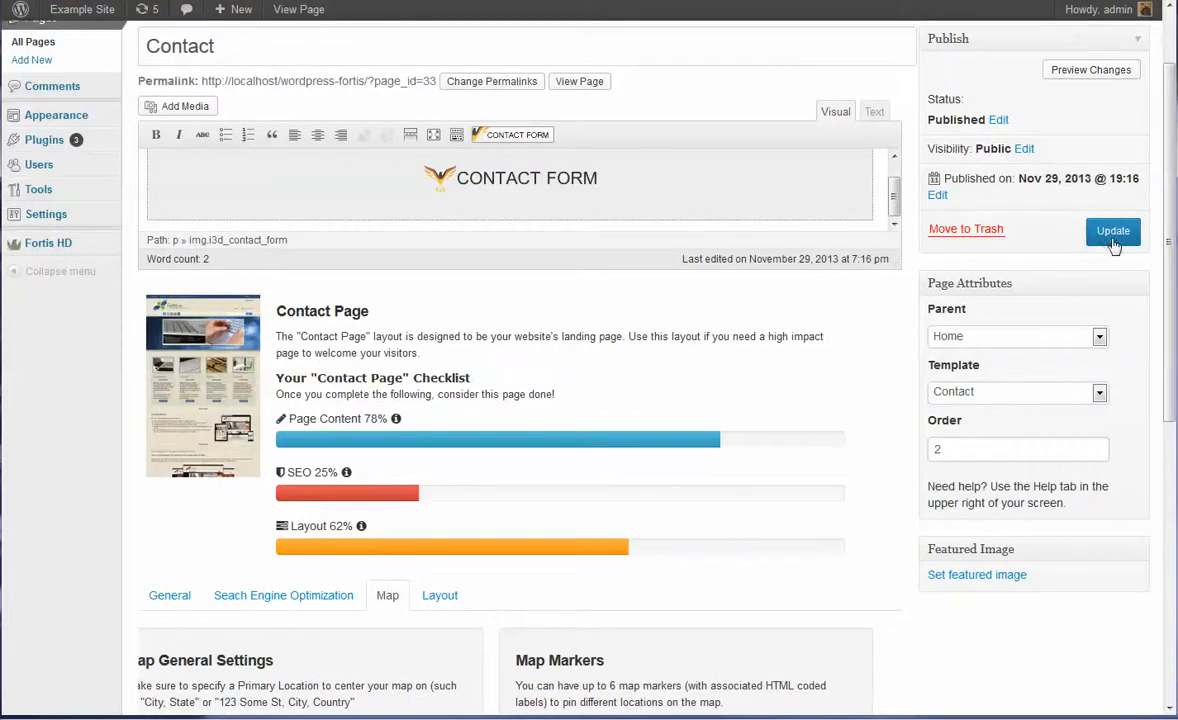
{"action": "left_click", "coordinate": [1113, 232]}
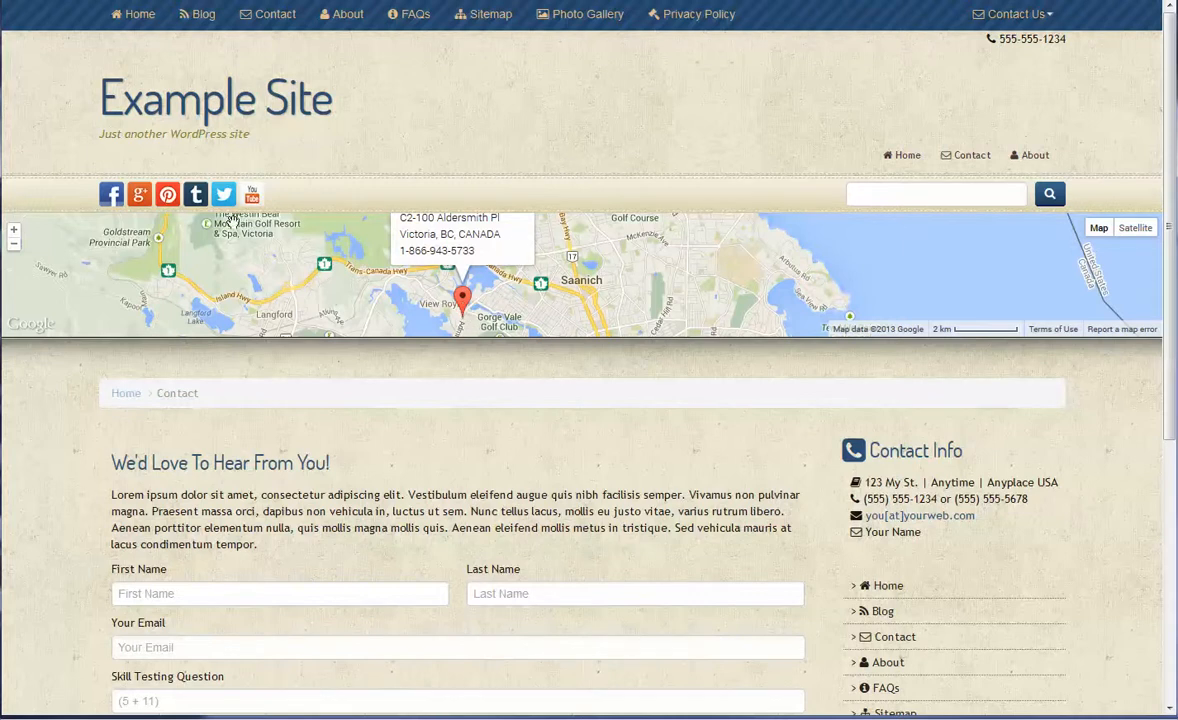
Step: Zoom the map out two levels on the published Contact page
{"action": "left_click", "coordinate": [16, 247]}
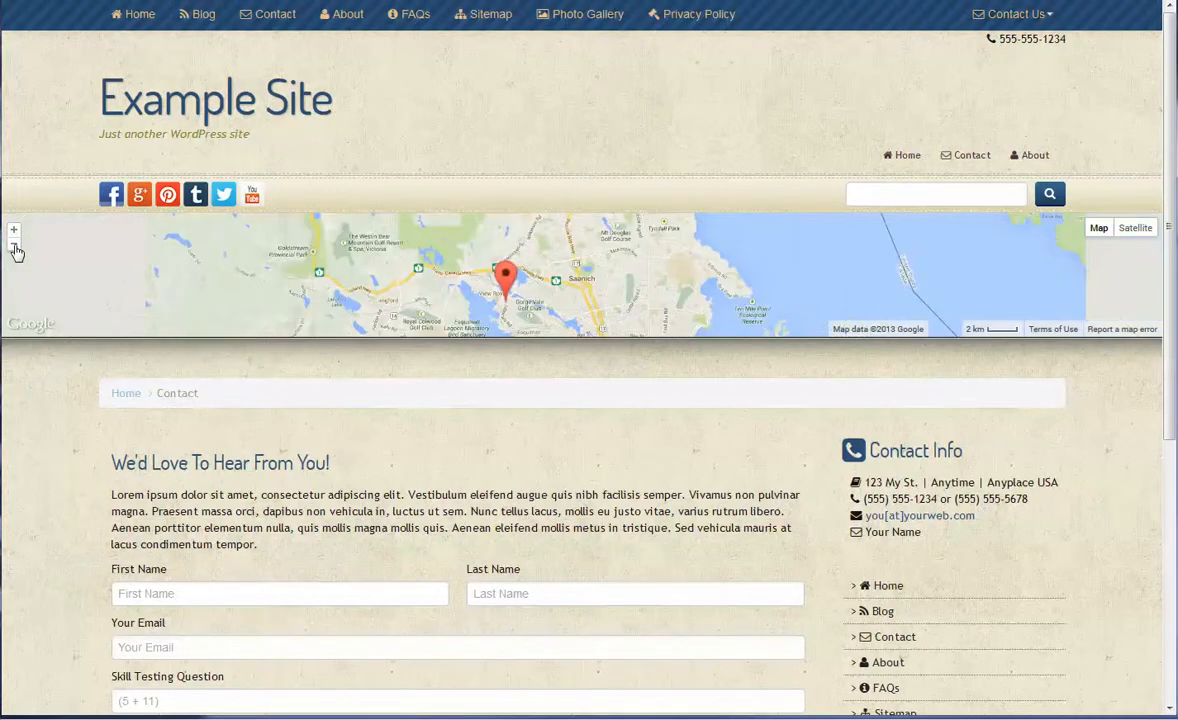
{"action": "left_click", "coordinate": [16, 247]}
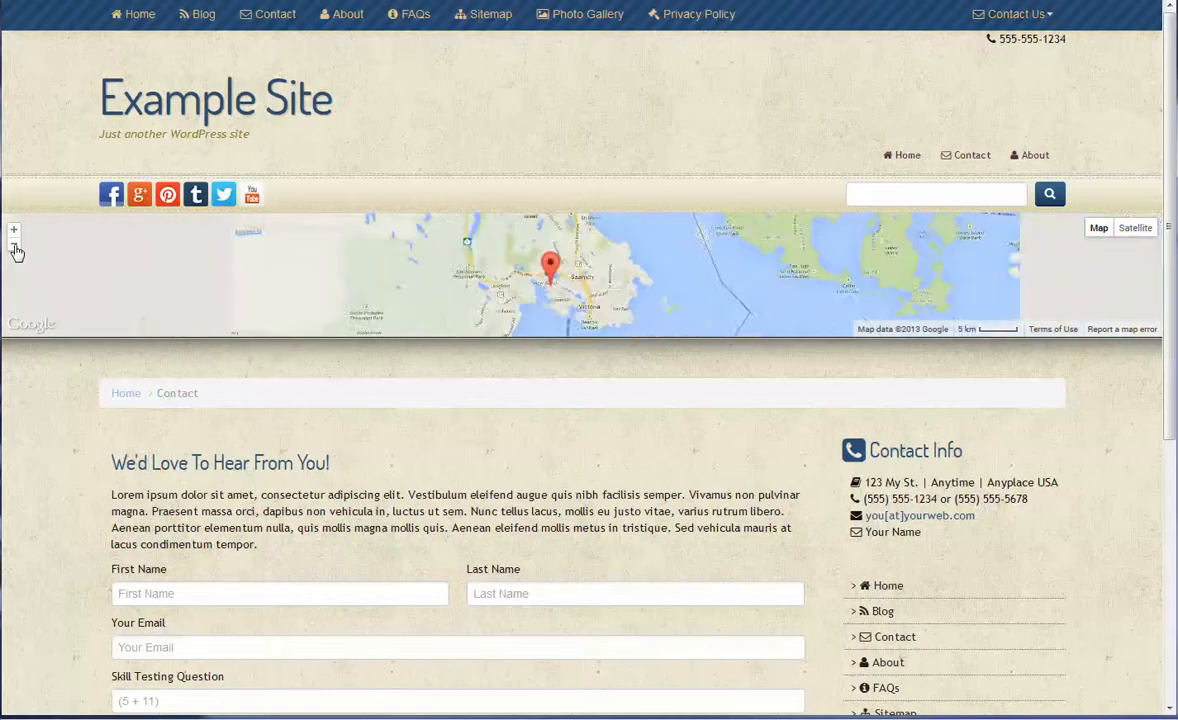